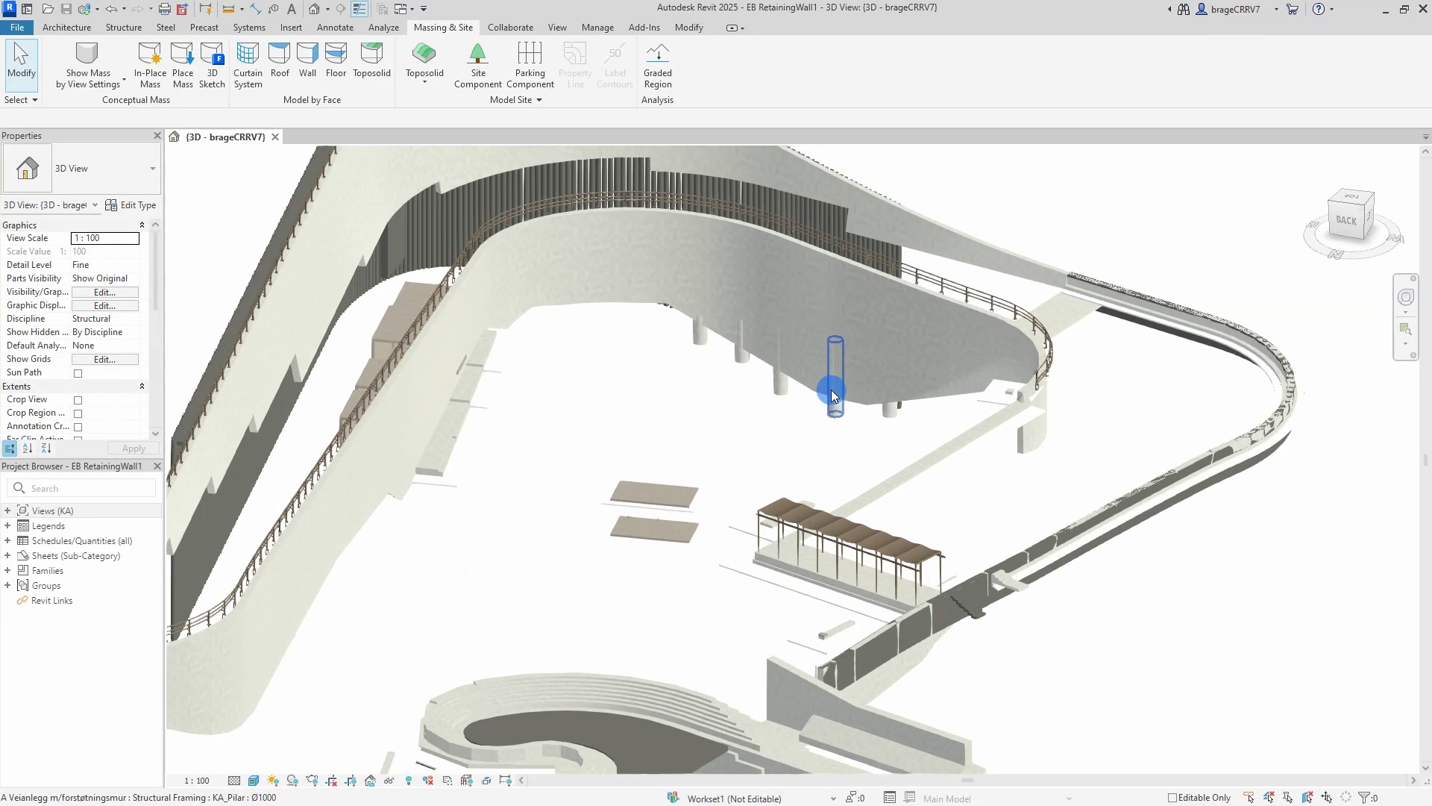
scroll(752, 410, "down", 3)
Step: Inspect the curved retaining wall model by selecting walls and orbiting and panning around it
left_click(656, 391)
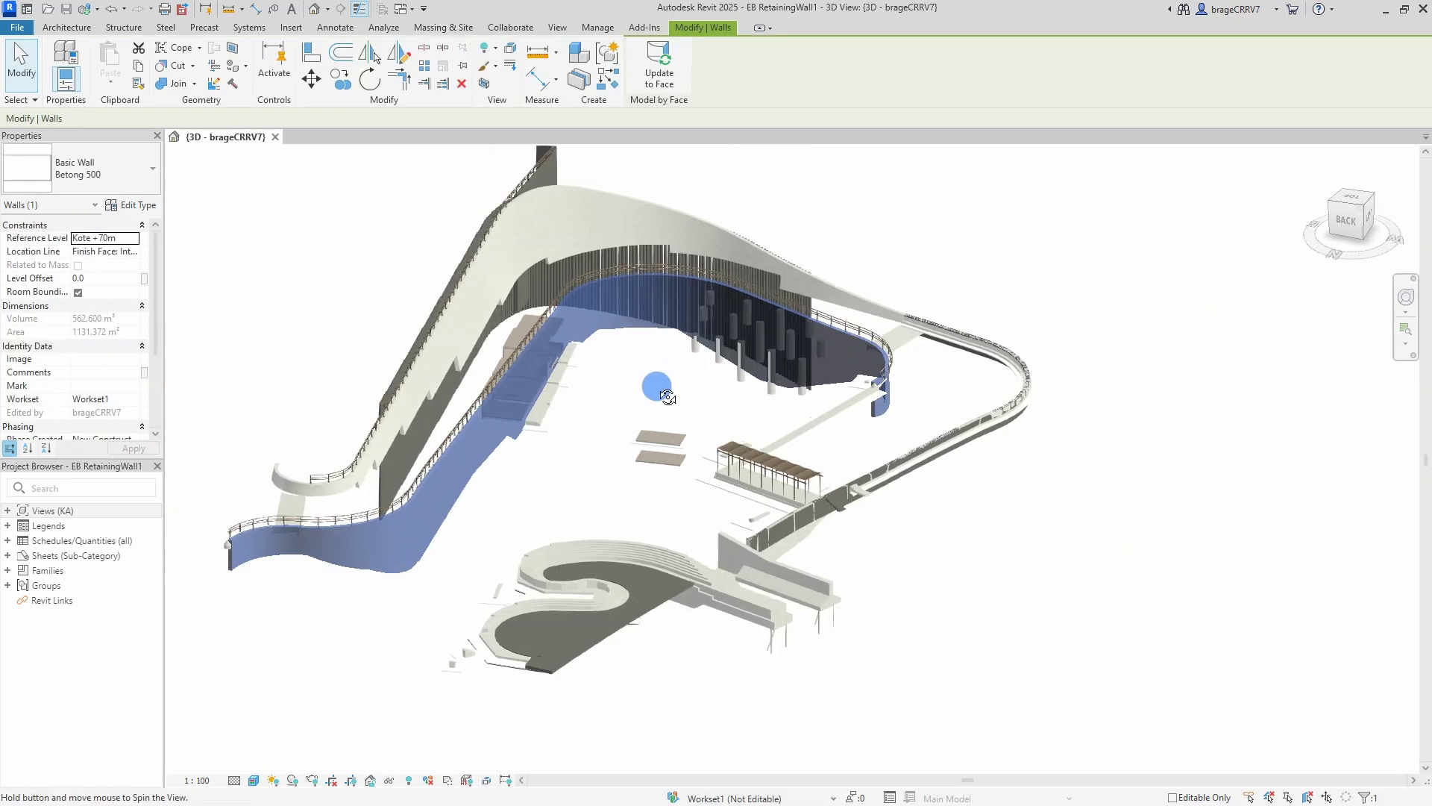
left_click(458, 489)
middle_click_drag(520, 498, 448, 496, "shift")
scroll(522, 497, "down", 2)
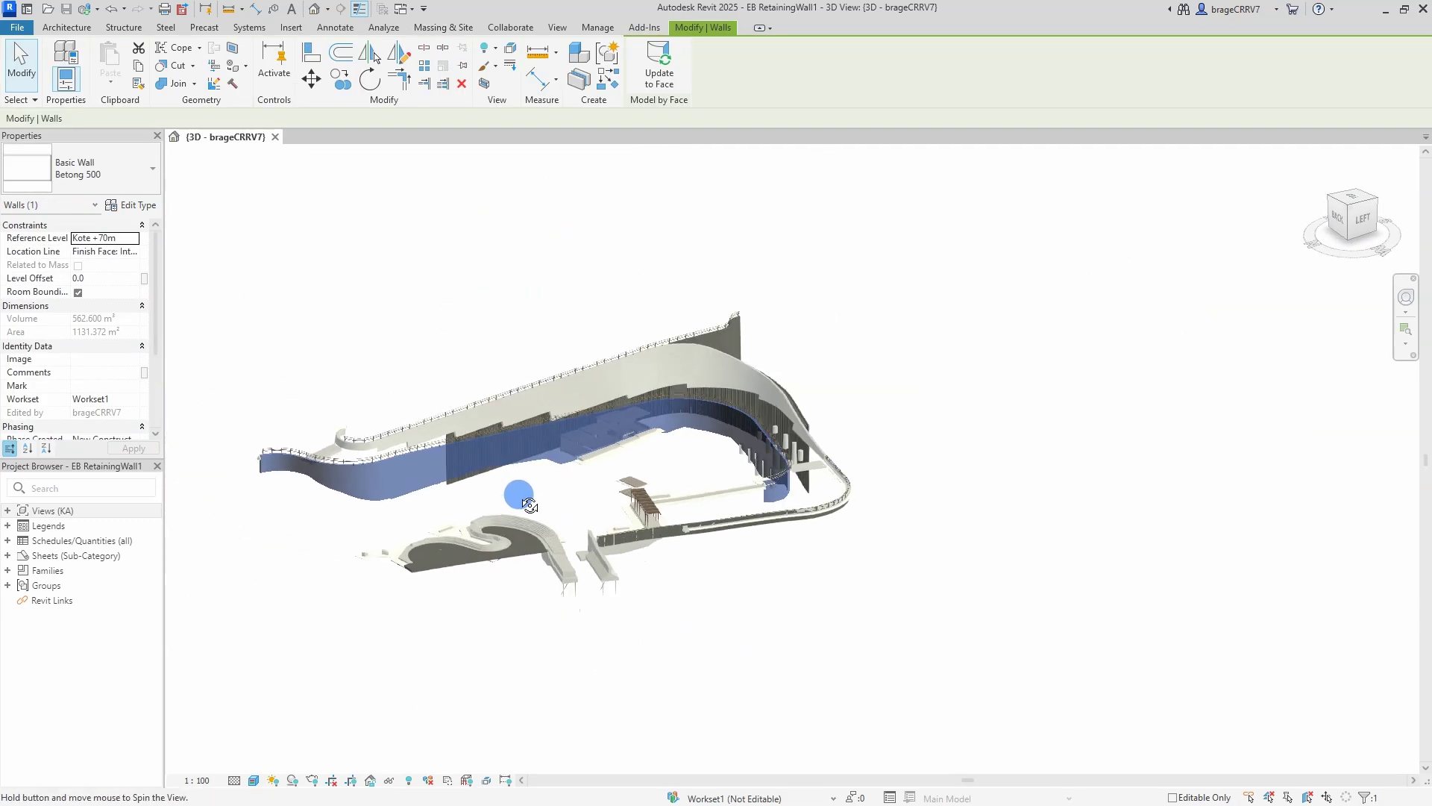
left_click(570, 496)
scroll(337, 485, "up", 2)
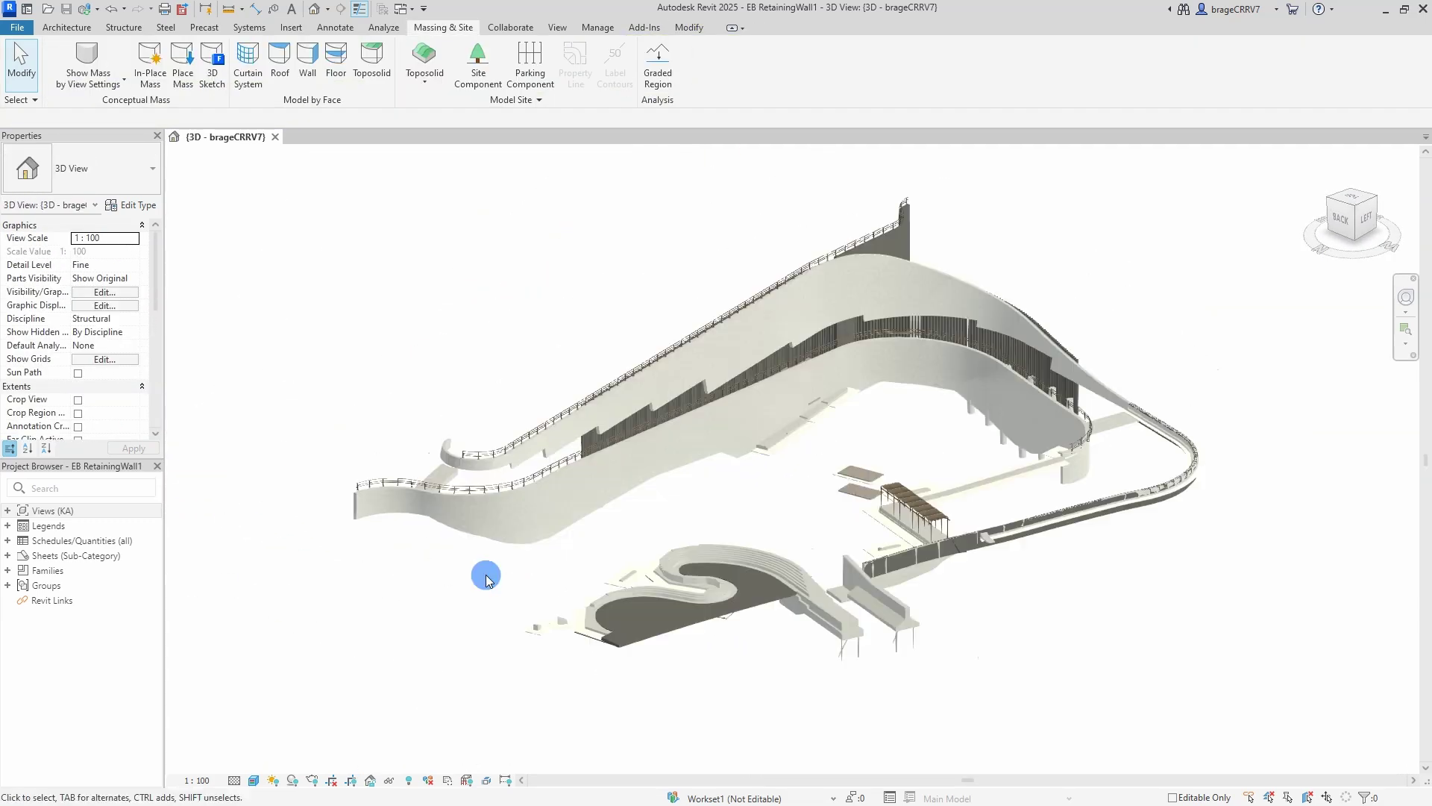
left_click(549, 551)
left_click(487, 572)
mouse_move(512, 549)
middle_mouse_down()
mouse_move(509, 580)
mouse_move(617, 529)
mouse_move(608, 544)
middle_mouse_up()
scroll(514, 570, "up", 3)
left_click(549, 495)
left_click(608, 545)
left_click(608, 511)
scroll(604, 521, "down", 1)
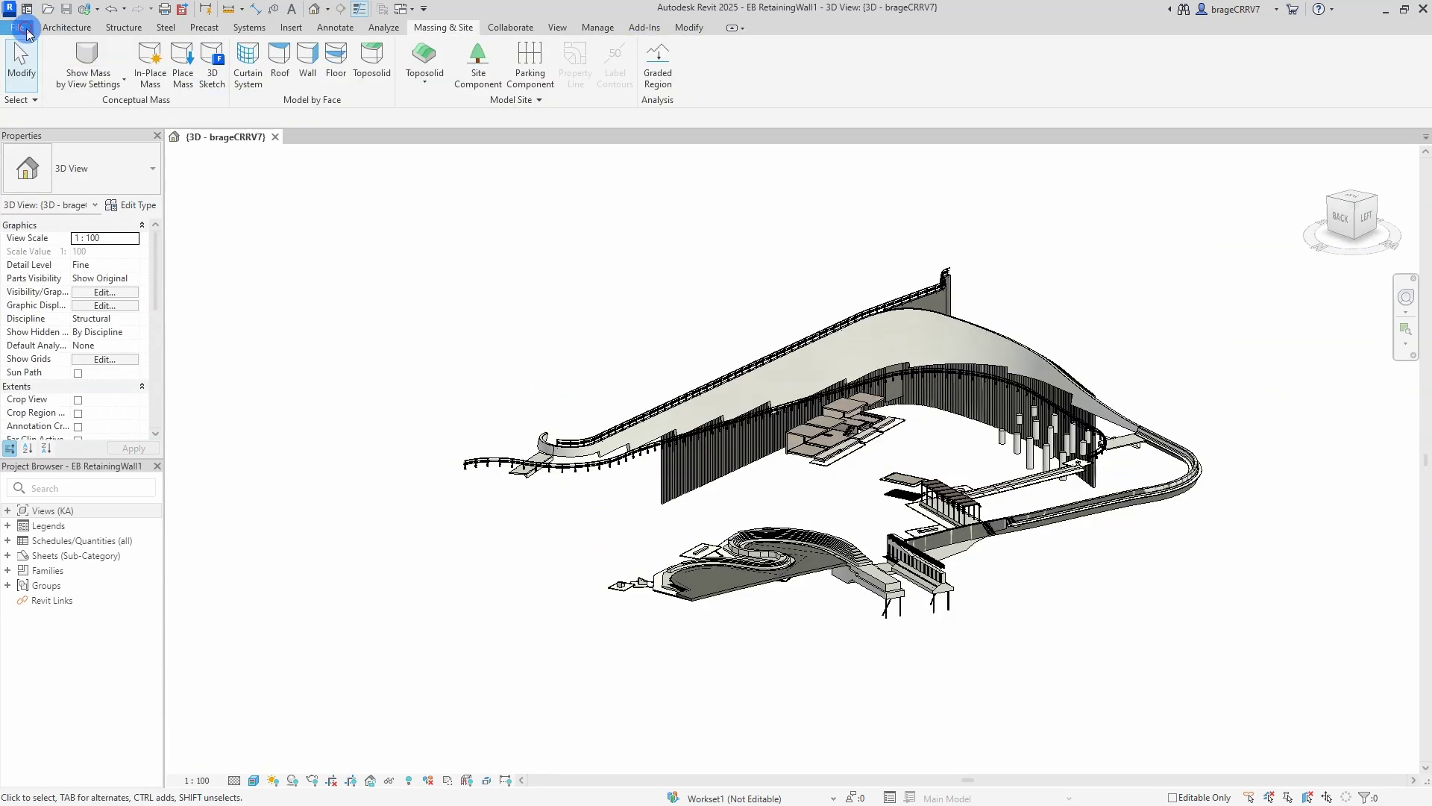
Step: Create a new family document (Family4) from a family template
left_click(17, 26)
mouse_move(46, 83)
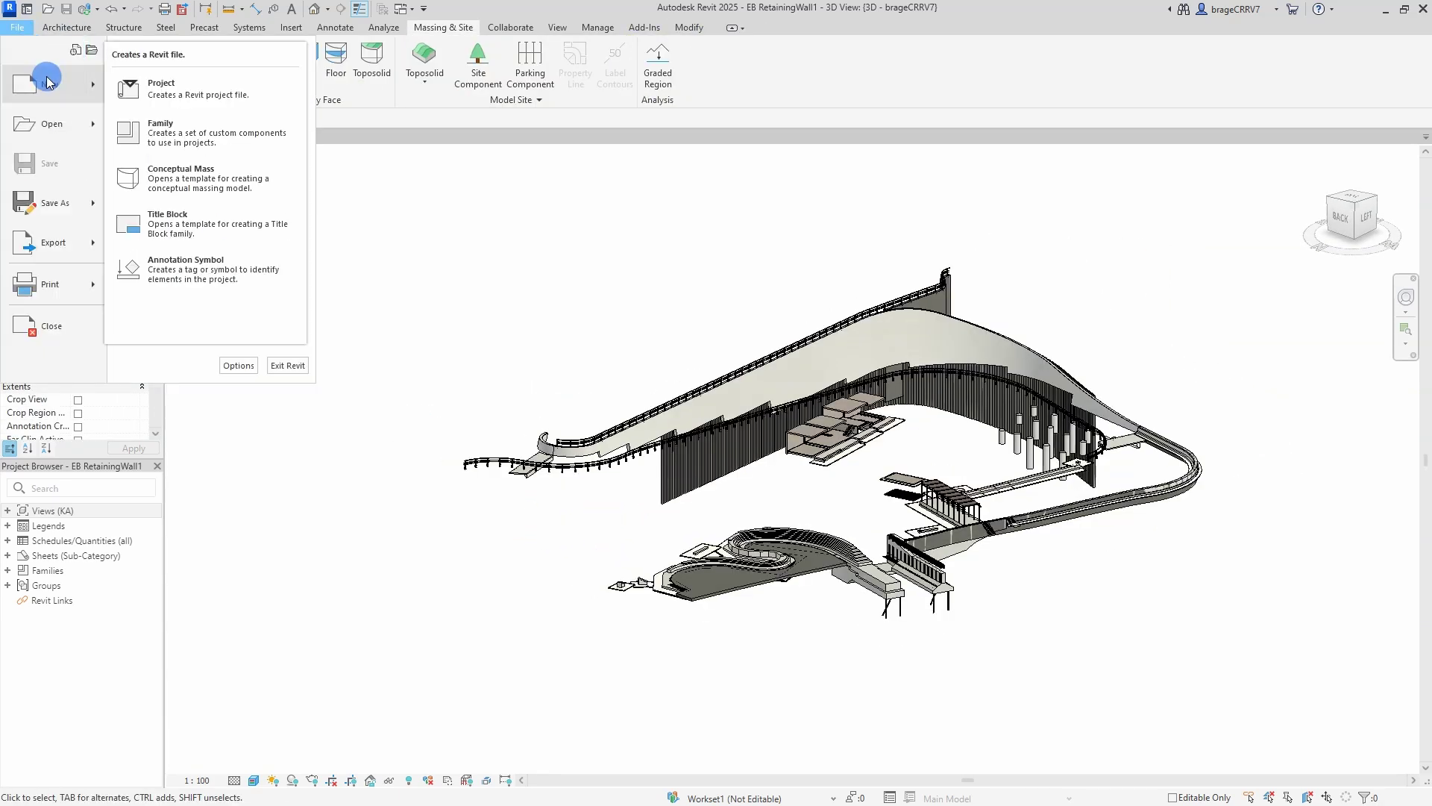
left_click(160, 129)
scroll(587, 474, "down", 4)
left_click(502, 408)
left_click(908, 575)
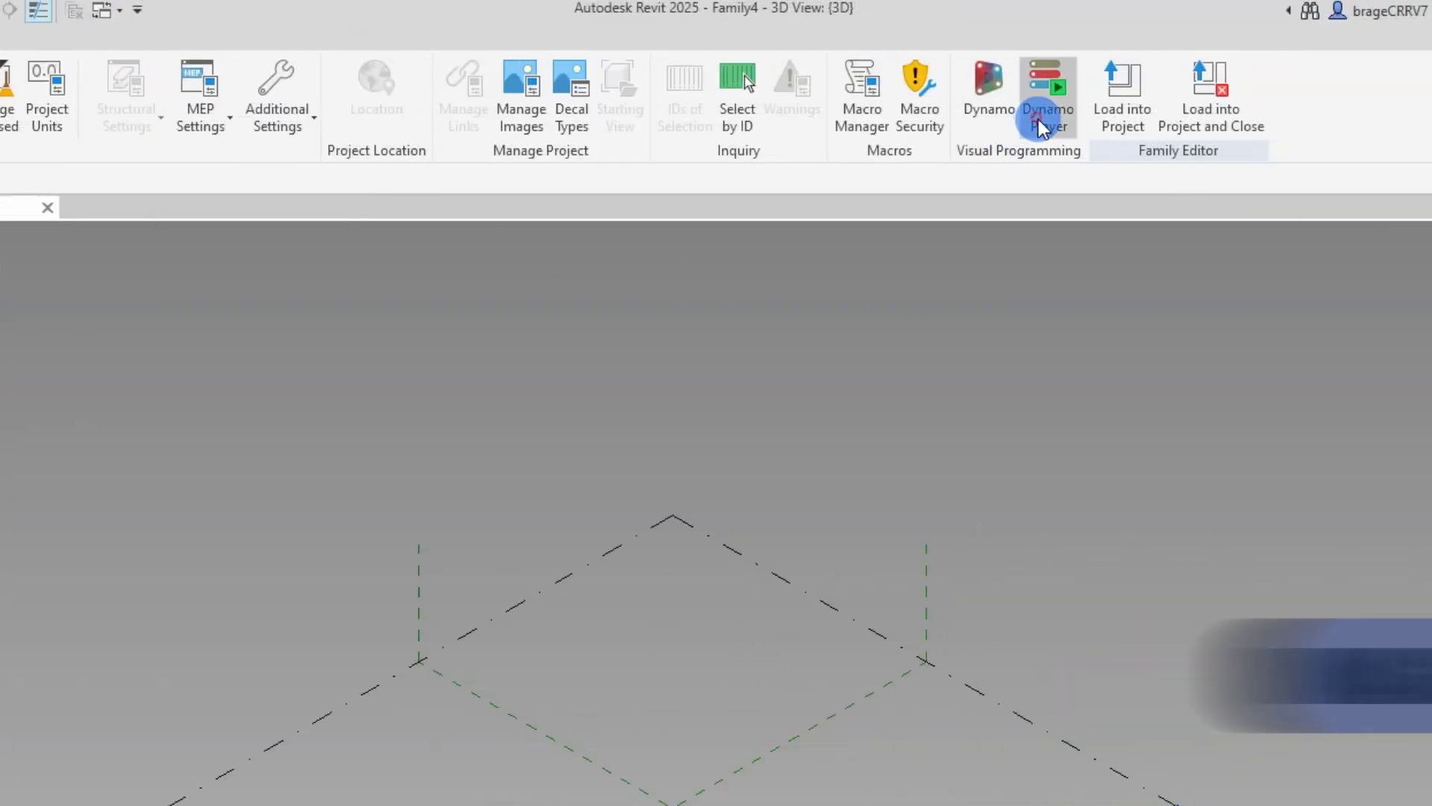
Step: Load the ImportExcelCoordinates script with sheet name Ark2 and input file Desktop\Coordinates.xlsx
left_click(1038, 127)
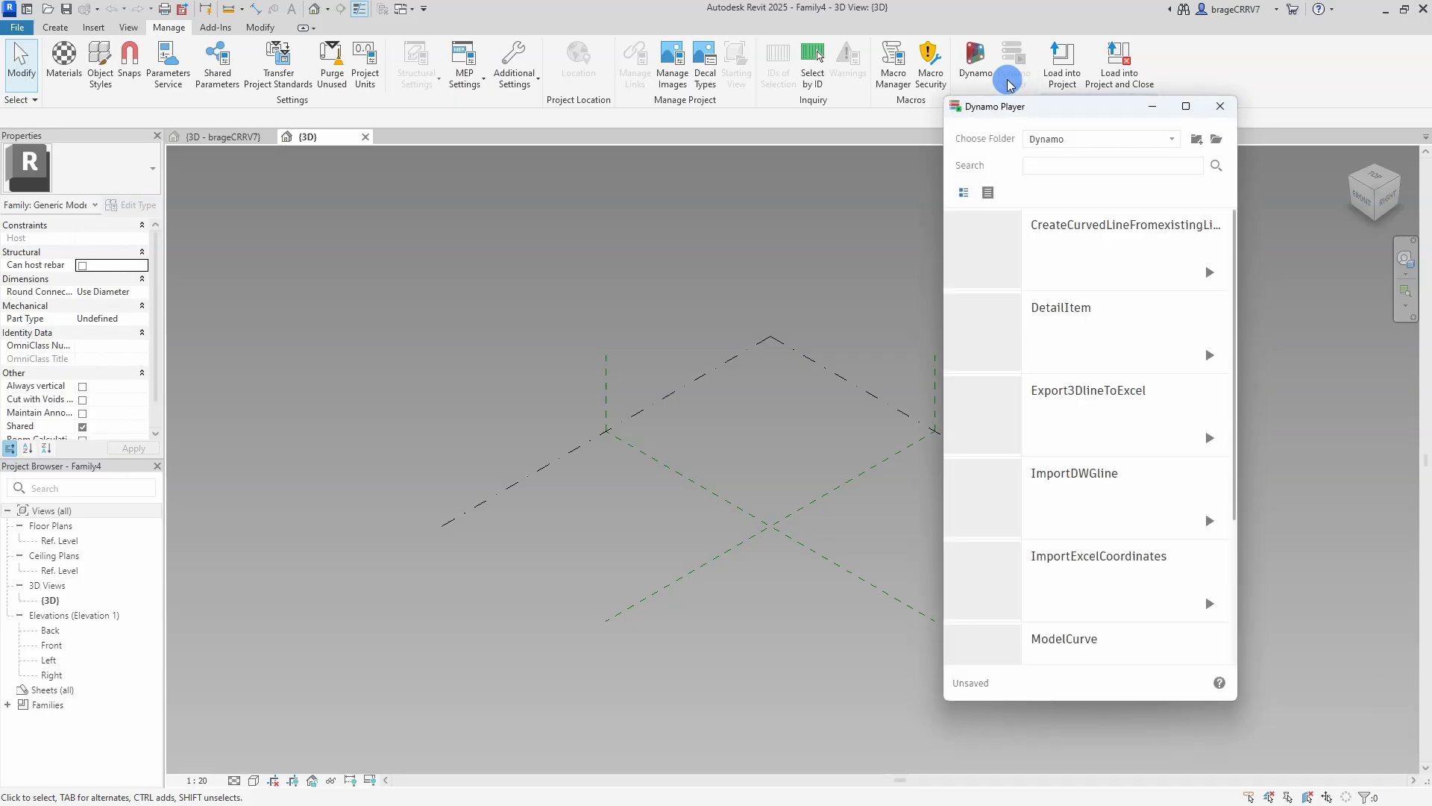
left_click(1093, 556)
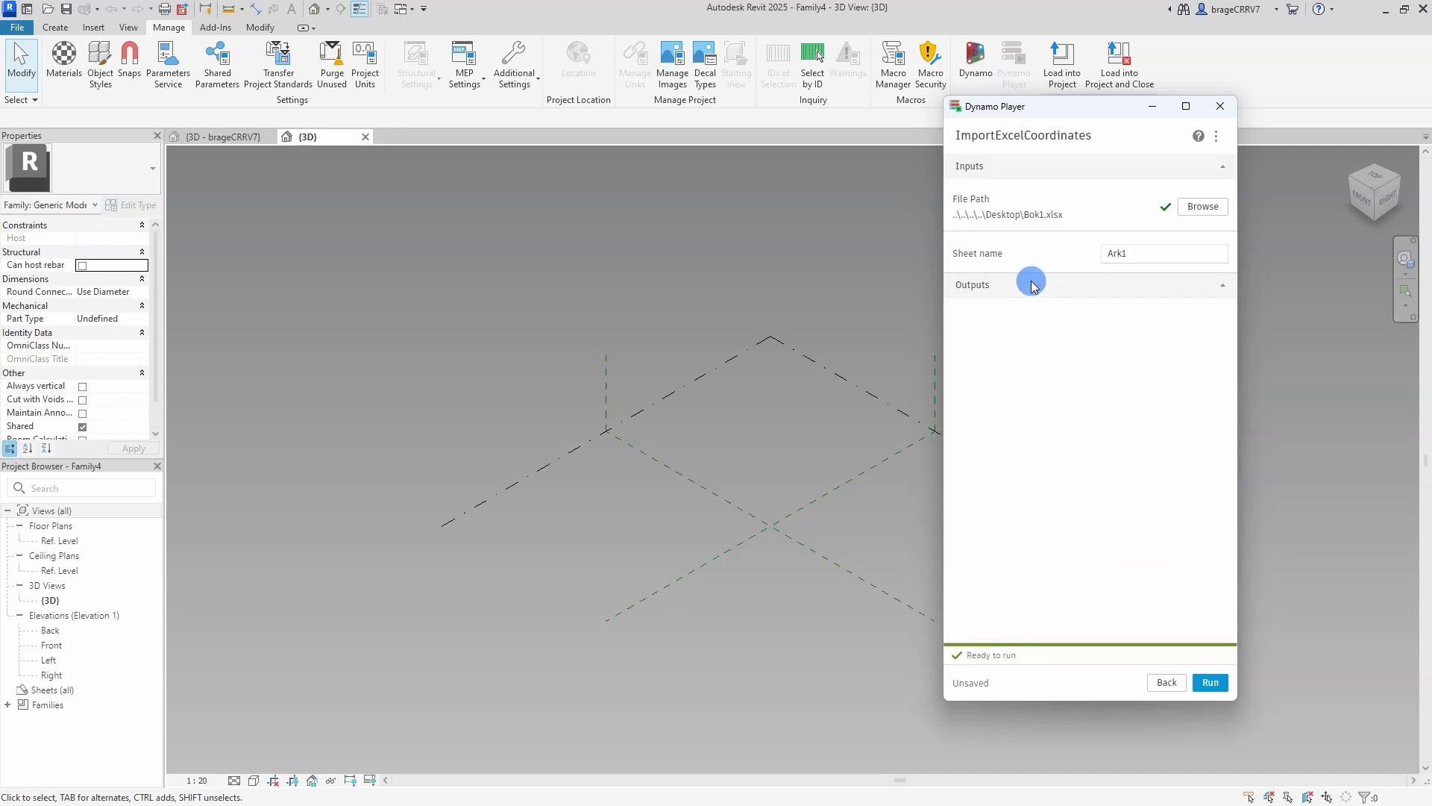
left_click(1140, 255)
type("2")
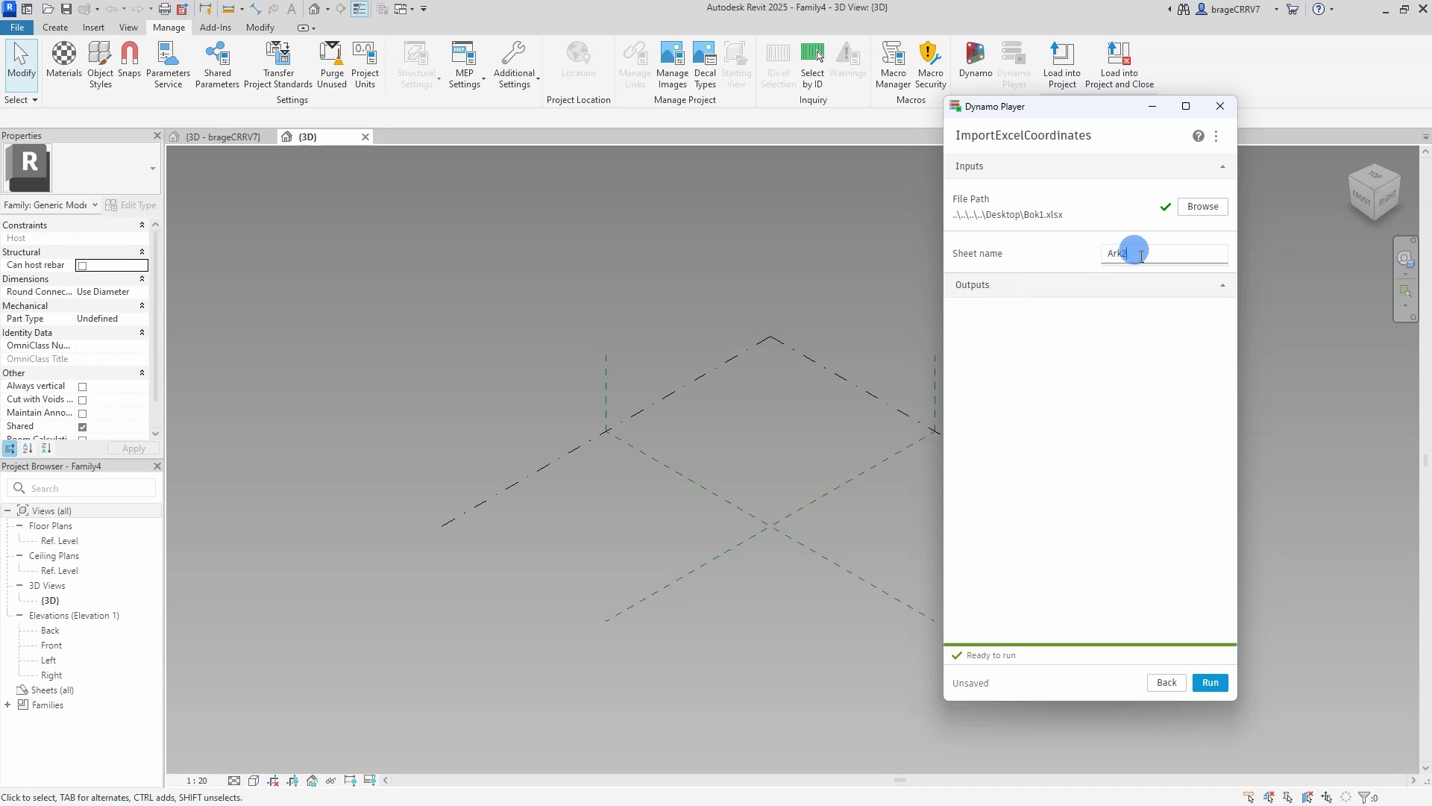
left_click(1195, 205)
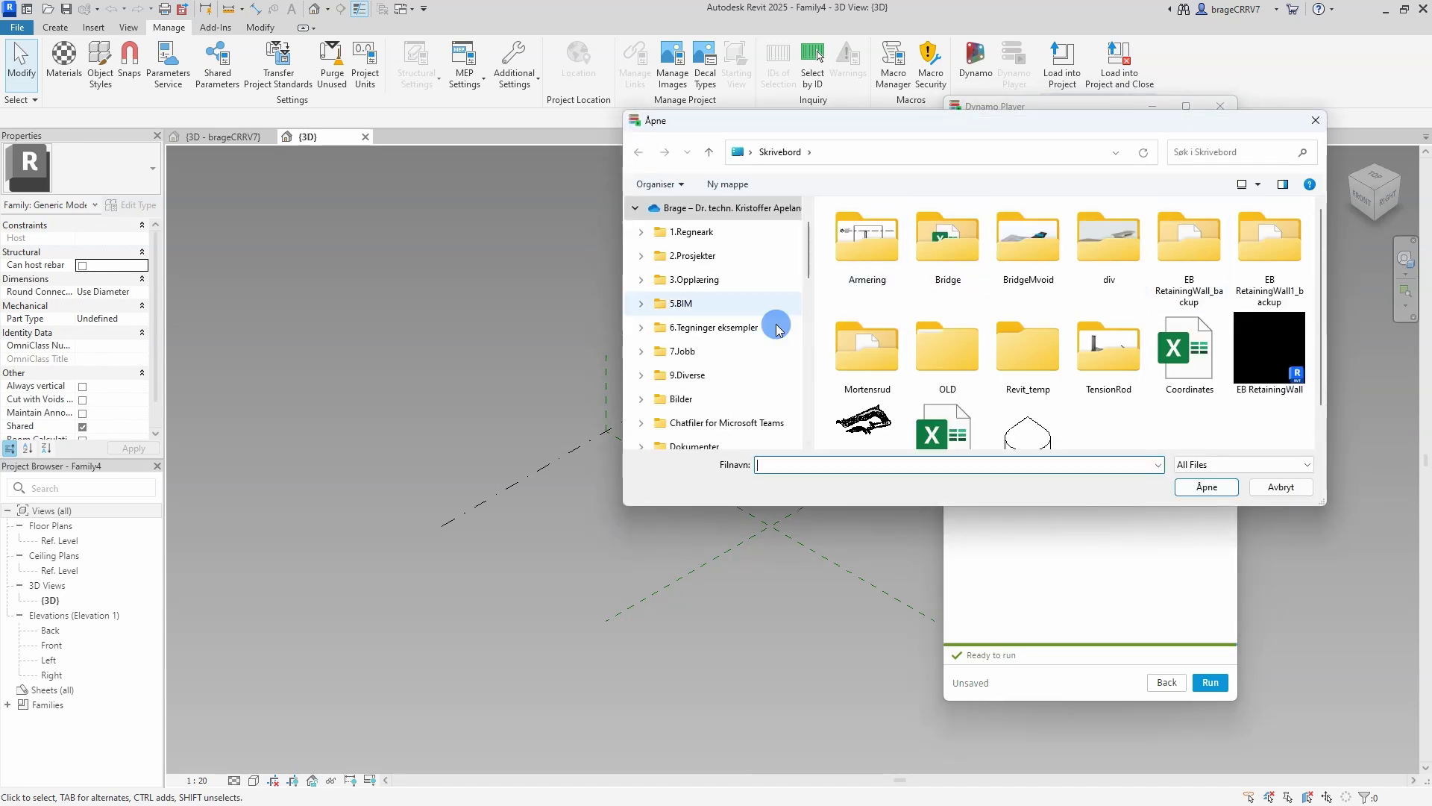
scroll(748, 352, "down", 5)
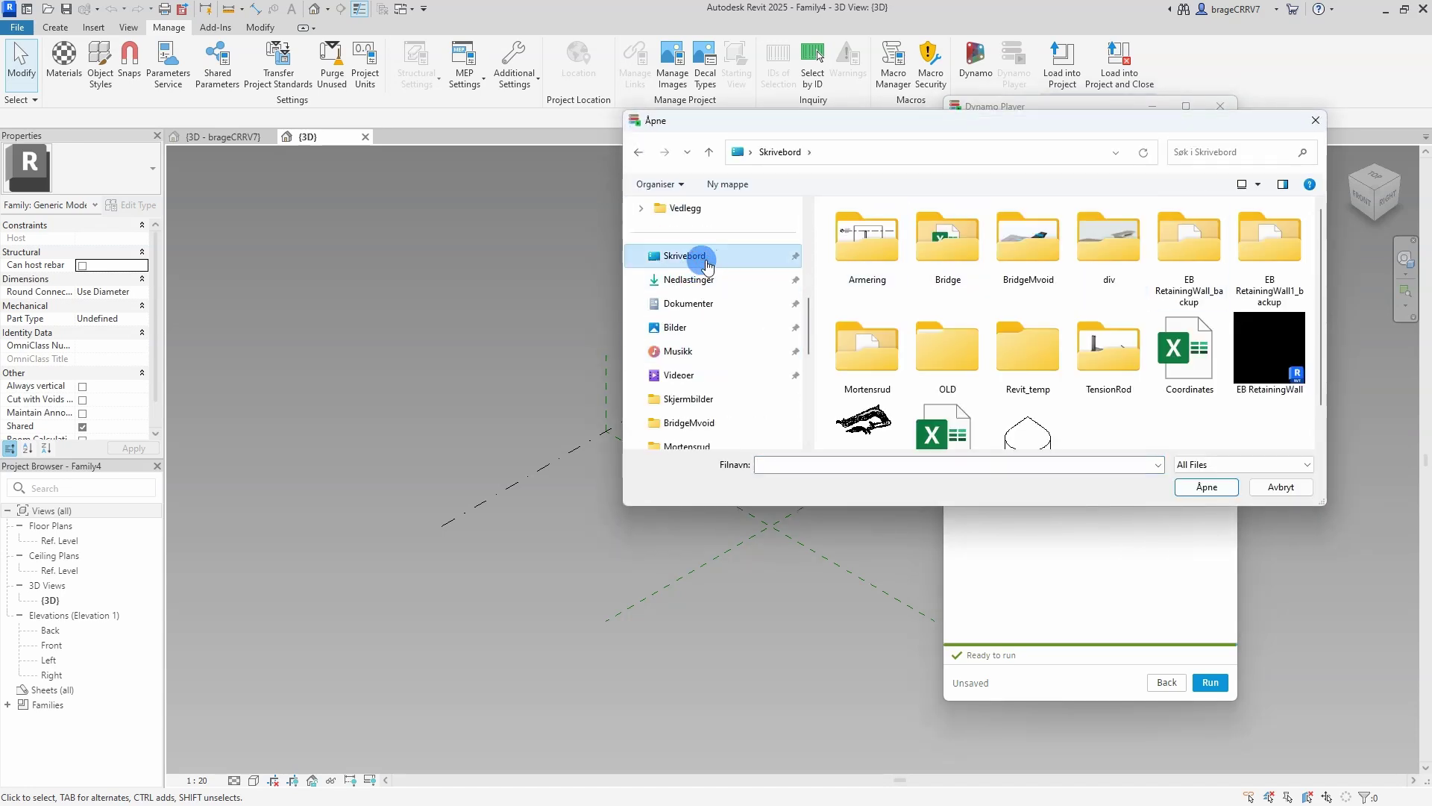
left_click(1164, 386)
left_click(1195, 488)
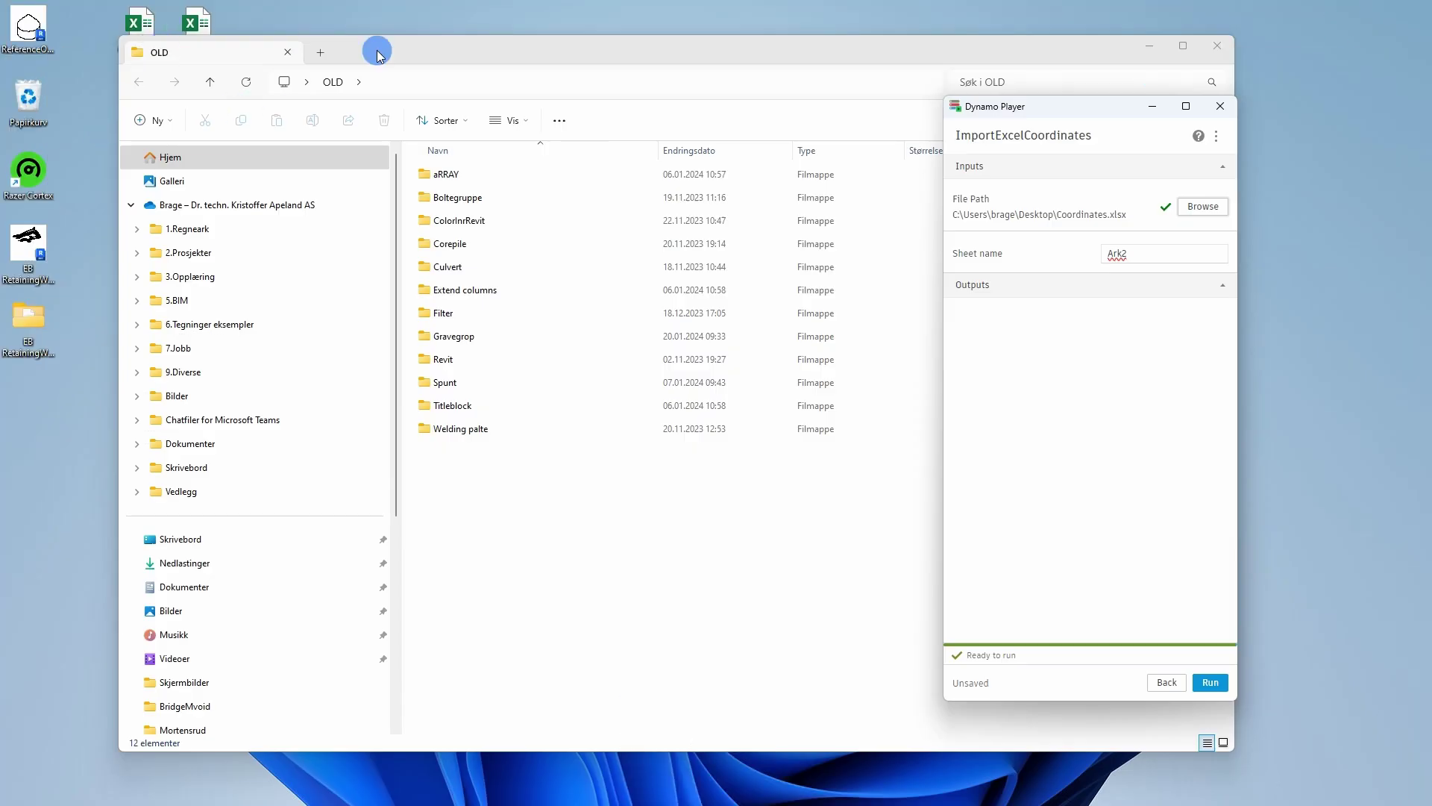
Step: Open Coordinates.xlsx and review the x, y, z coordinate rows on sheet Ark2
left_click_drag(378, 55, 381, 71)
double_click(140, 22)
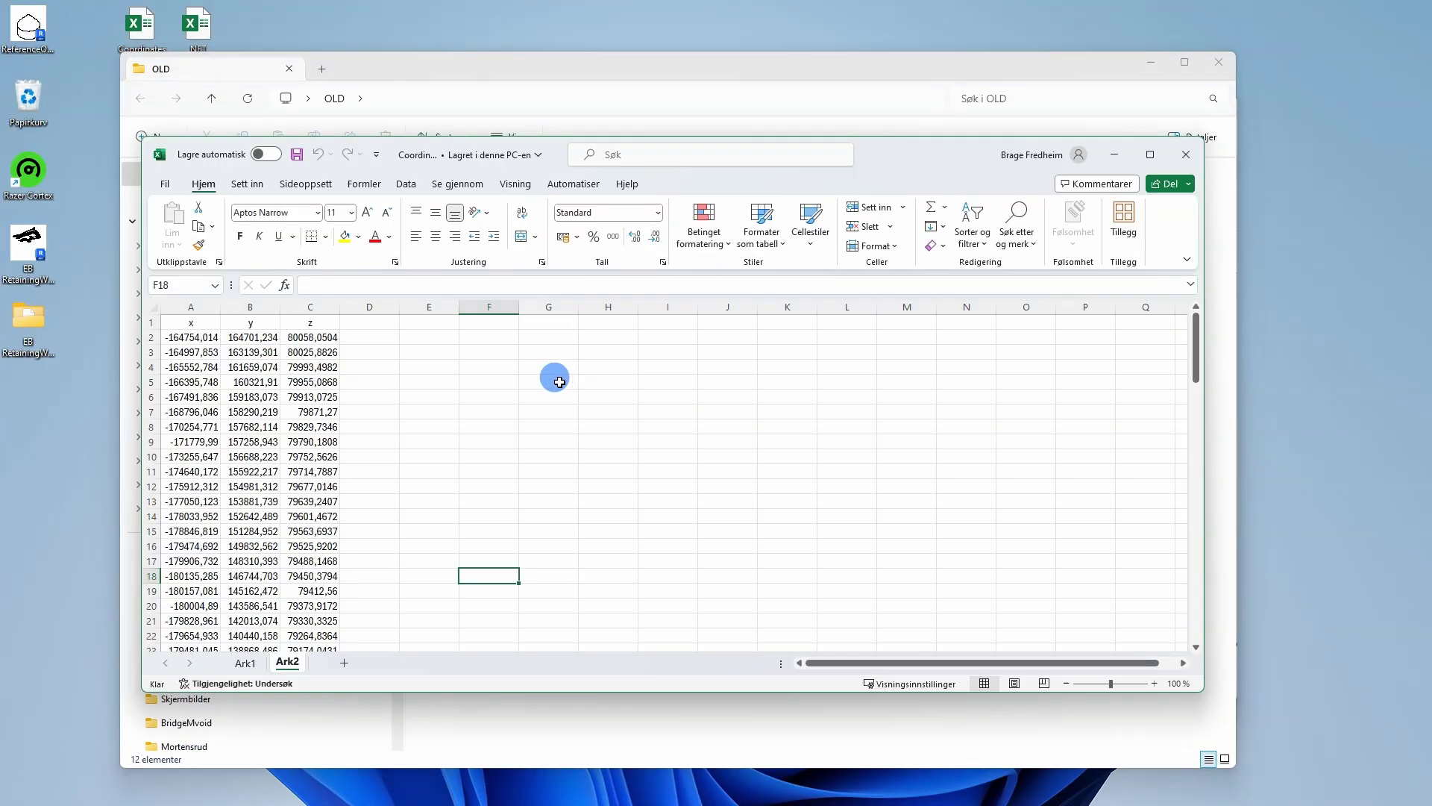
left_click(244, 662)
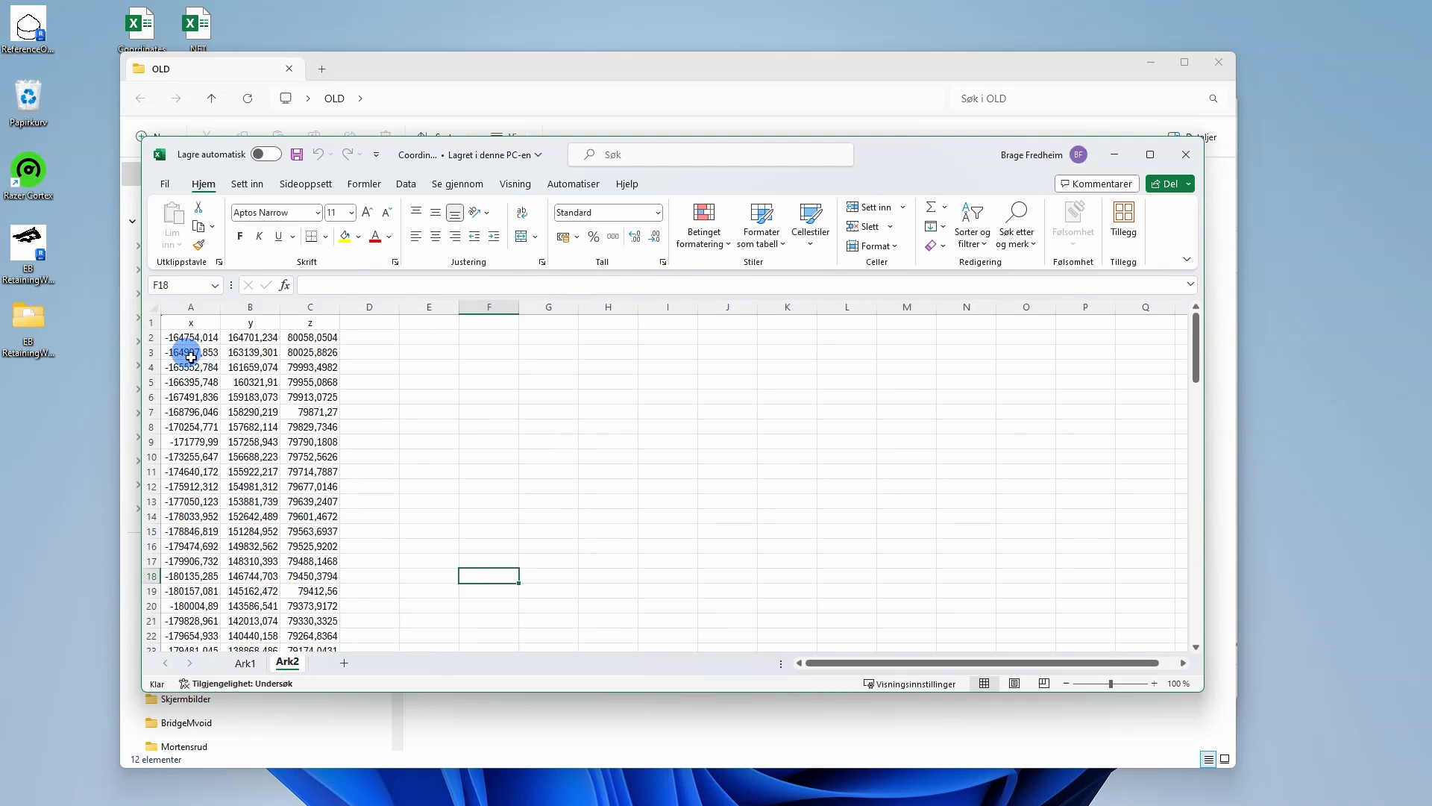
left_click_drag(179, 337, 285, 367)
scroll(285, 368, "down", 4)
scroll(291, 410, "down", 10)
scroll(294, 412, "down", 13)
scroll(294, 413, "down", 3)
Step: Close the workbook and folder window, then run the import to draw the curve
left_click(1186, 152)
left_click(1156, 63)
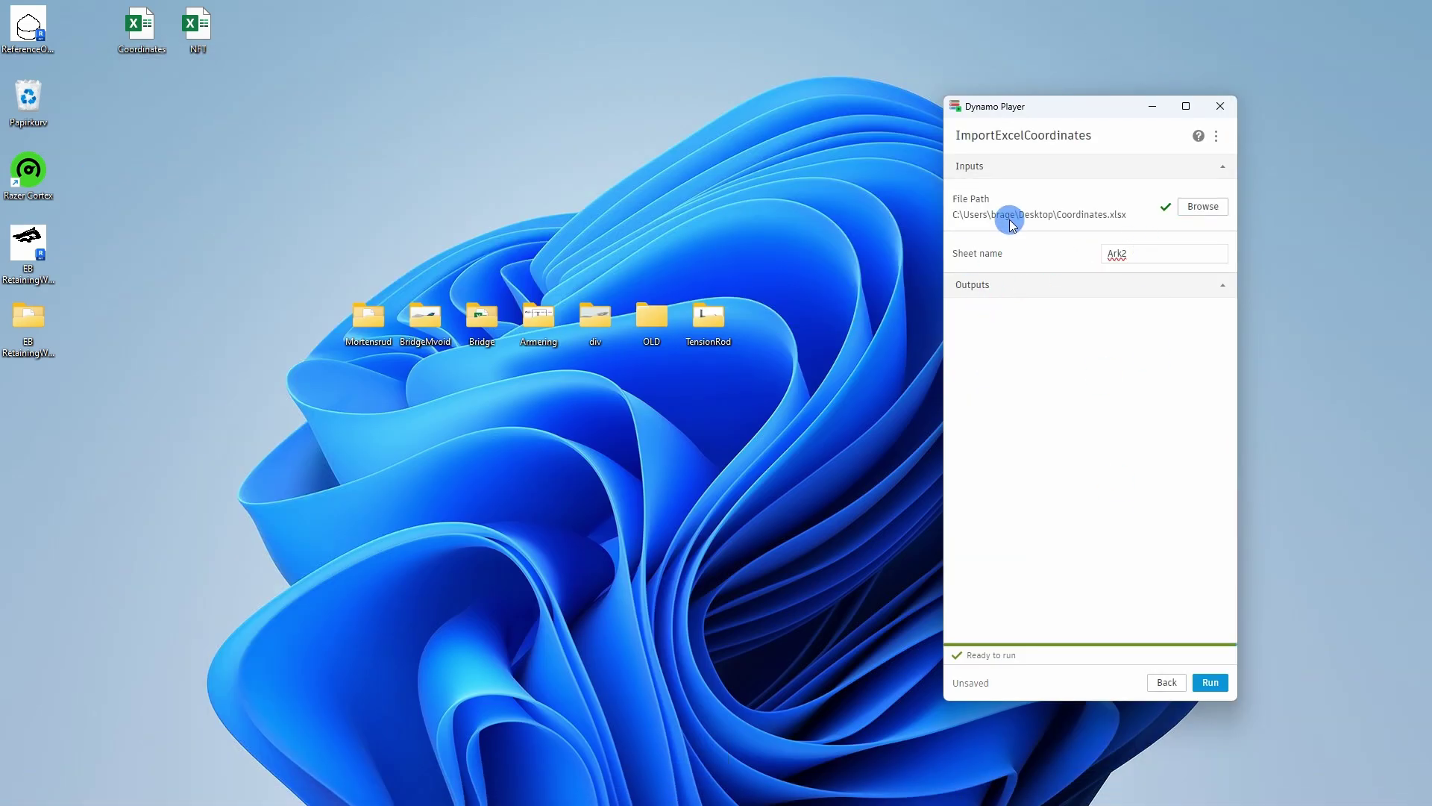
left_click(1209, 681)
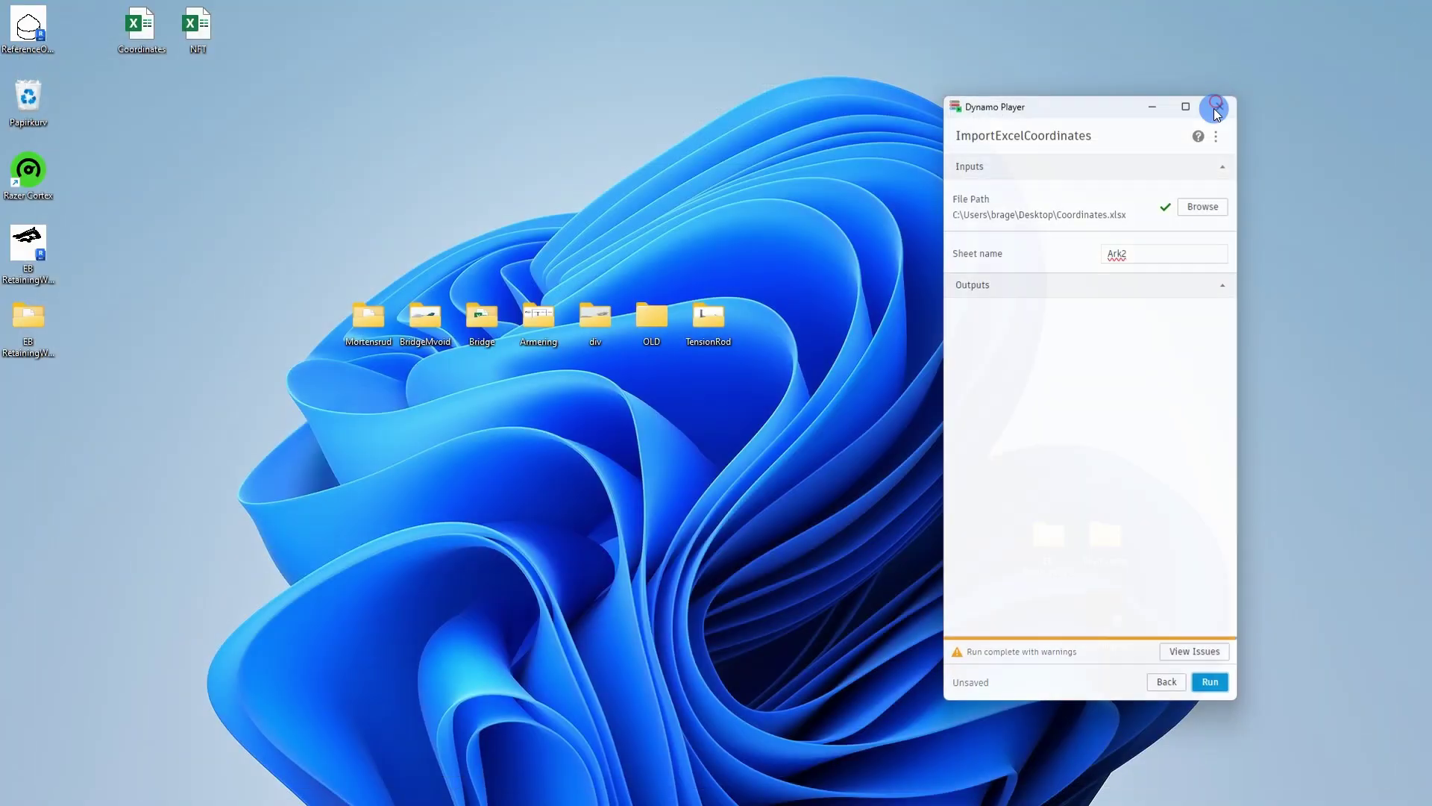
Step: Close Dynamo Player and orbit around the imported curve in Family4
left_click(1215, 107)
left_click(739, 790)
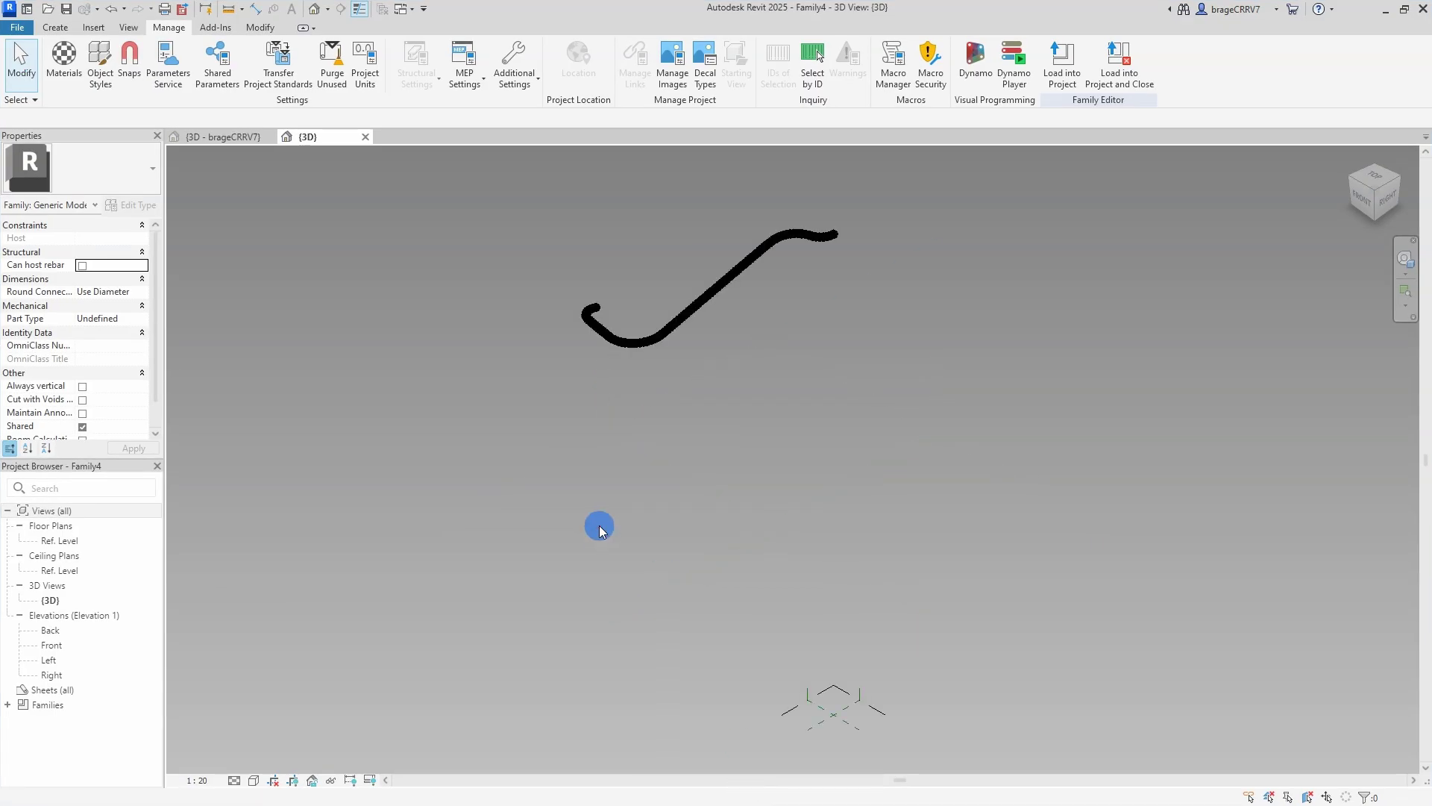
scroll(608, 314, "up", 2)
scroll(594, 396, "up", 3)
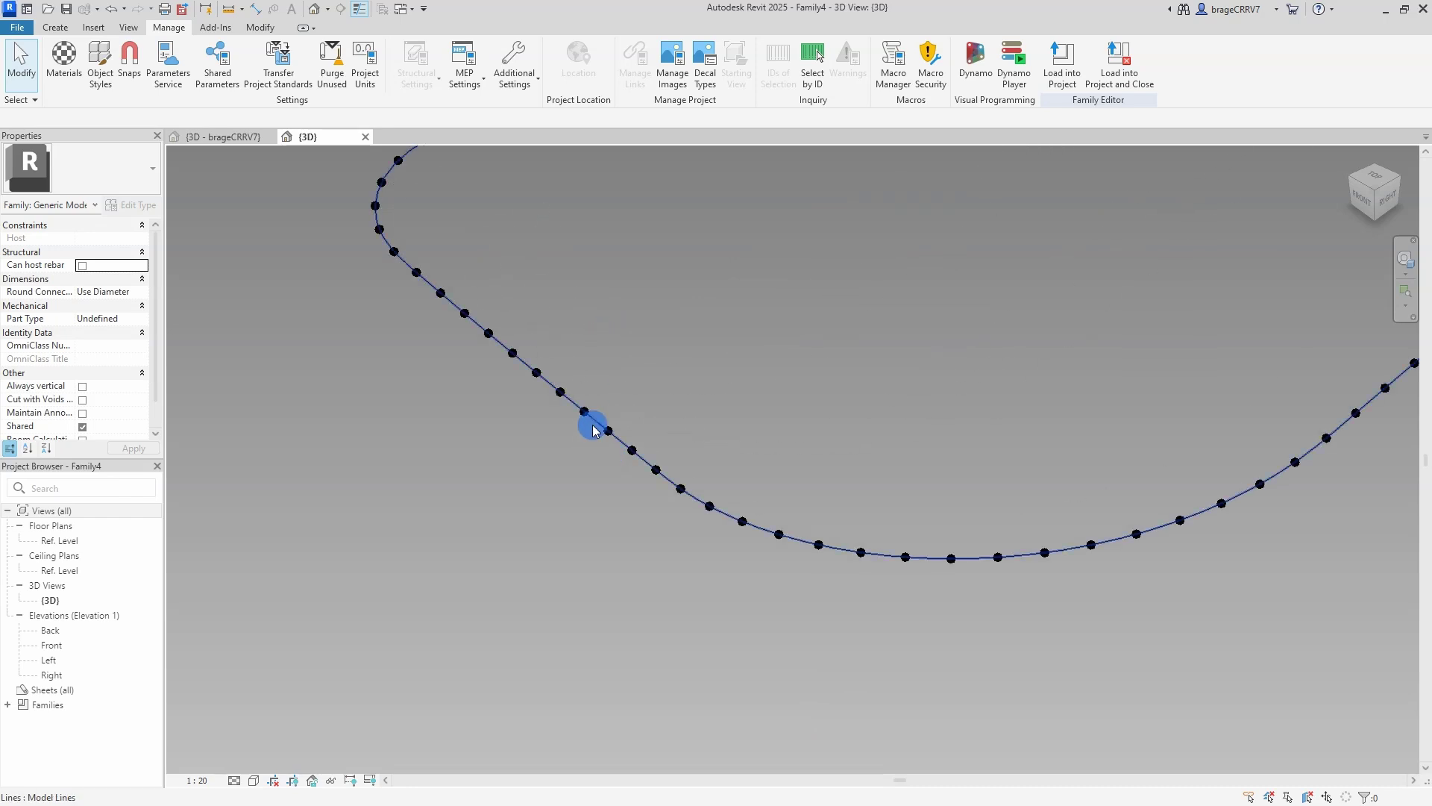
left_click(586, 414)
mouse_move(585, 415)
middle_mouse_down("shift")
mouse_move(899, 485)
mouse_move(930, 460)
mouse_move(899, 467)
middle_mouse_up("shift")
left_click(780, 363)
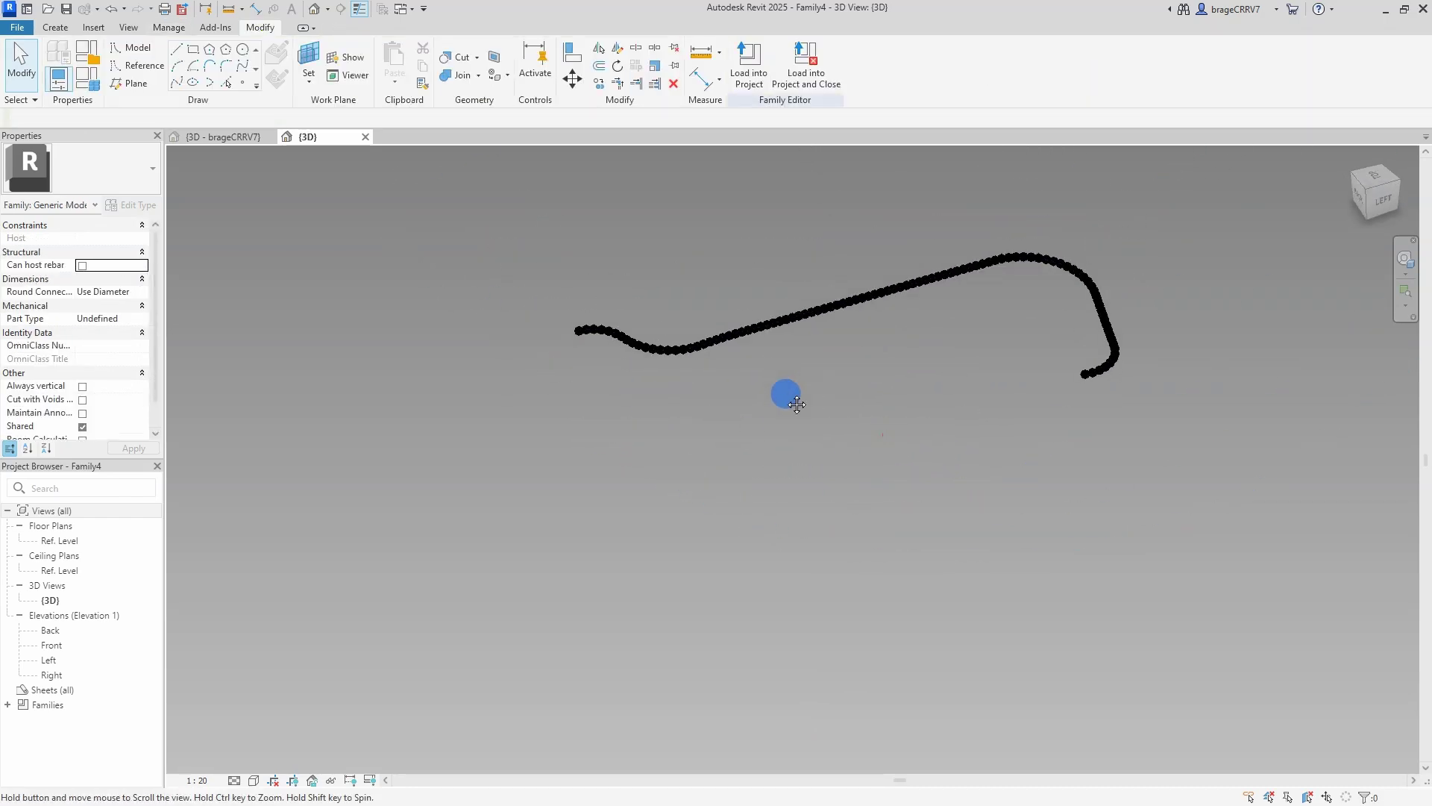
Step: Hide the Reference Points subcategories under Visibility/Graphics annotation categories
key("v")
key("v")
left_click(834, 194)
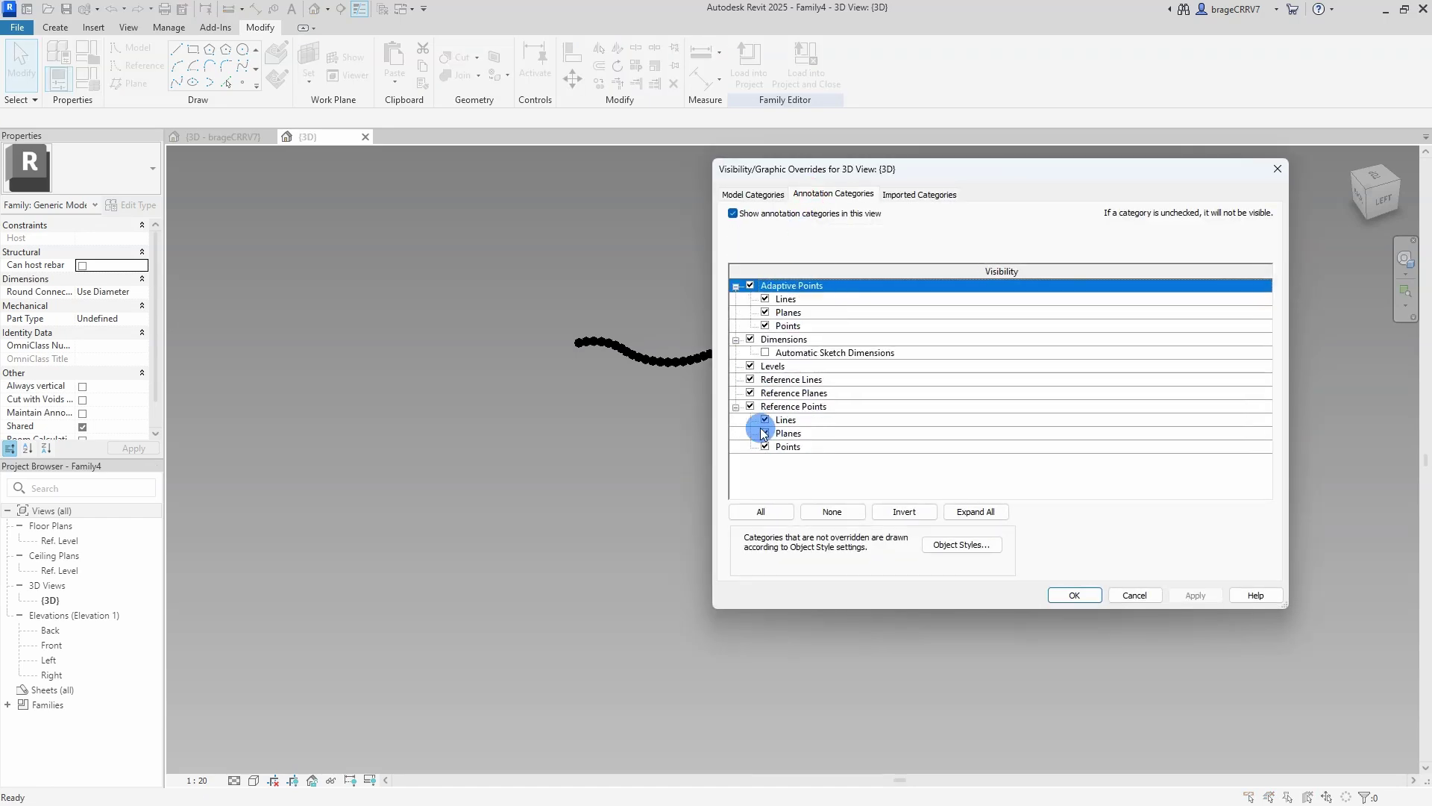
left_click(750, 406)
left_click(1074, 594)
Step: Copy the curve straight down below the original with CO
left_click(701, 351)
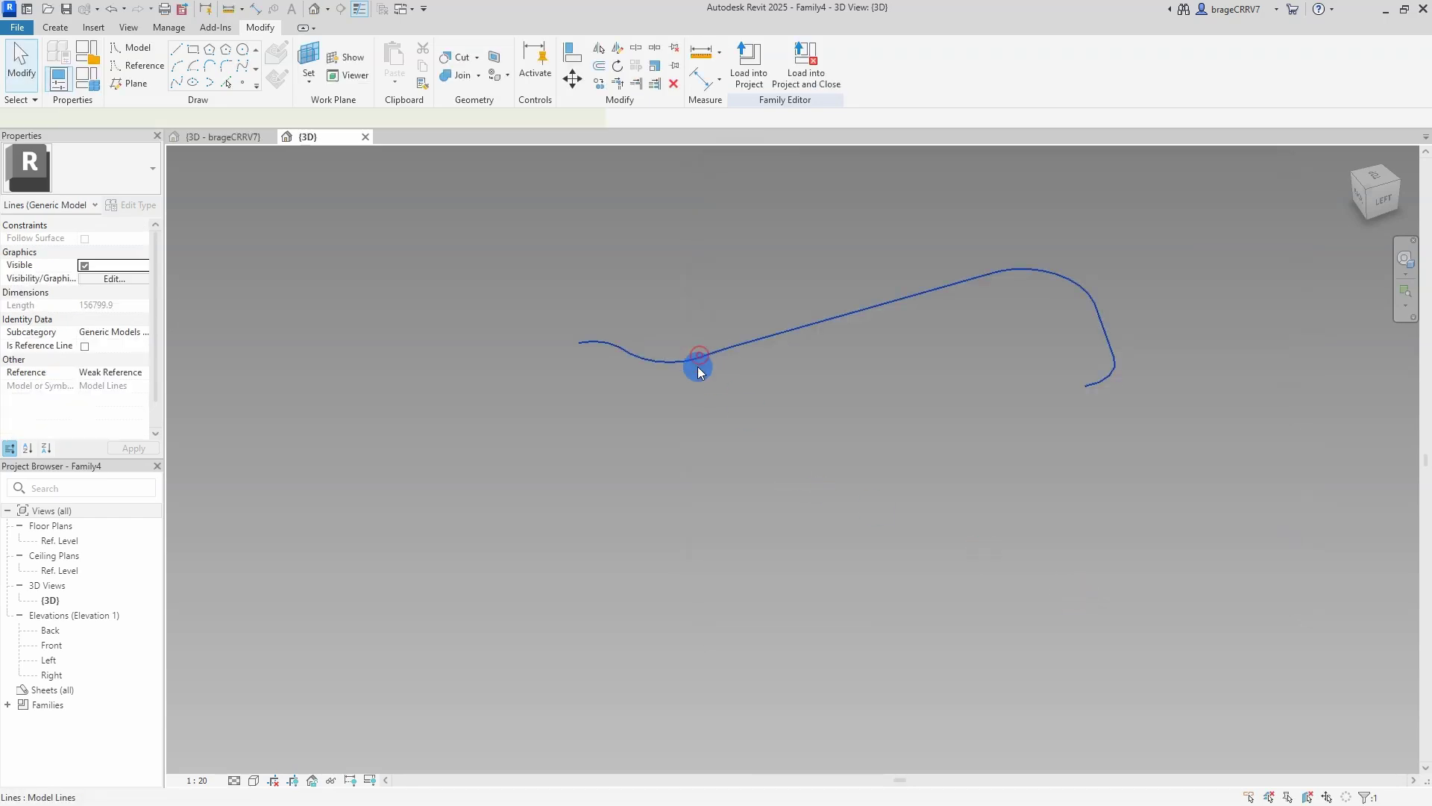
left_click(1376, 193)
mouse_move(1007, 451)
middle_mouse_down("shift")
mouse_move(825, 496)
mouse_move(689, 451)
middle_mouse_up("shift")
key("Escape")
left_click(684, 432)
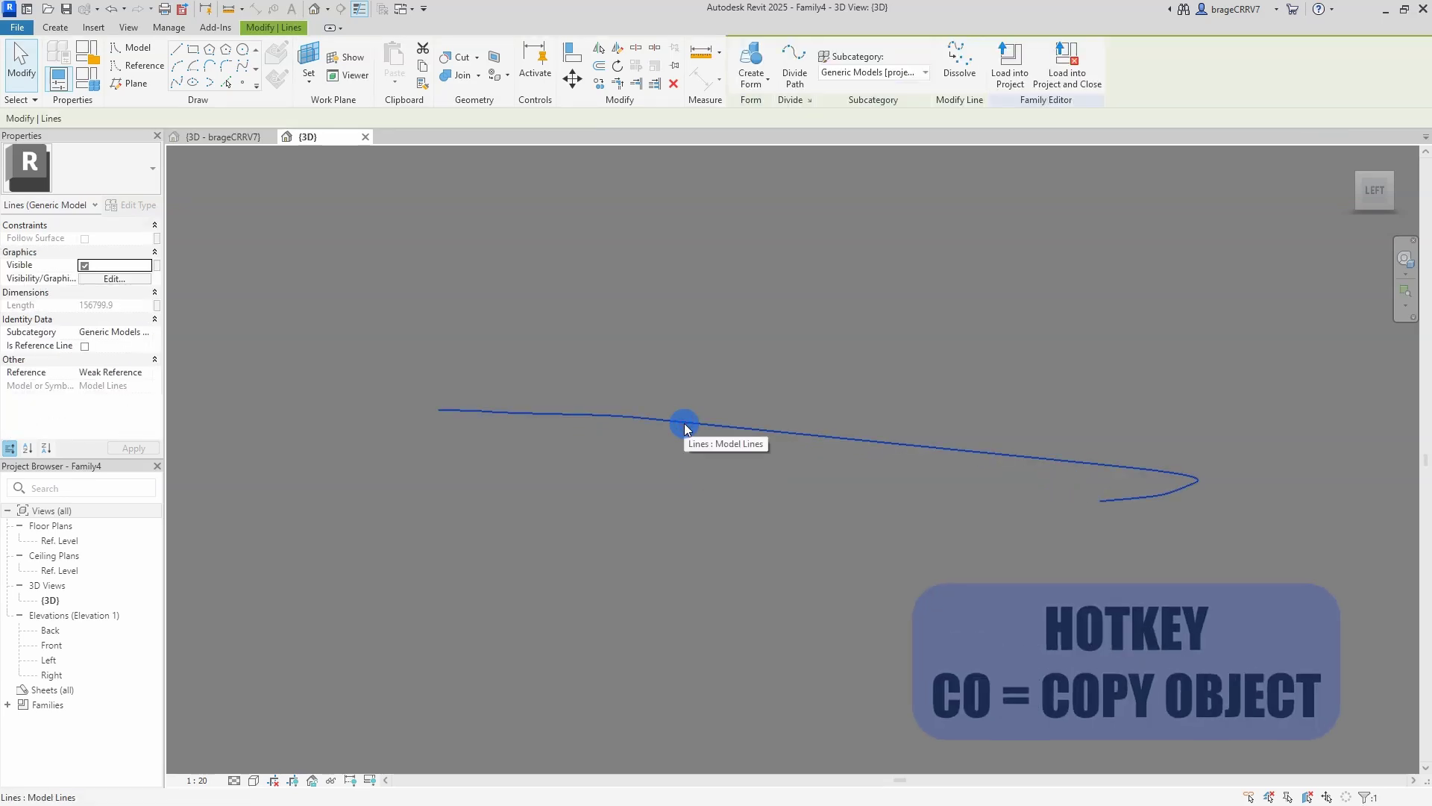
key("c")
key("o")
left_click(683, 424)
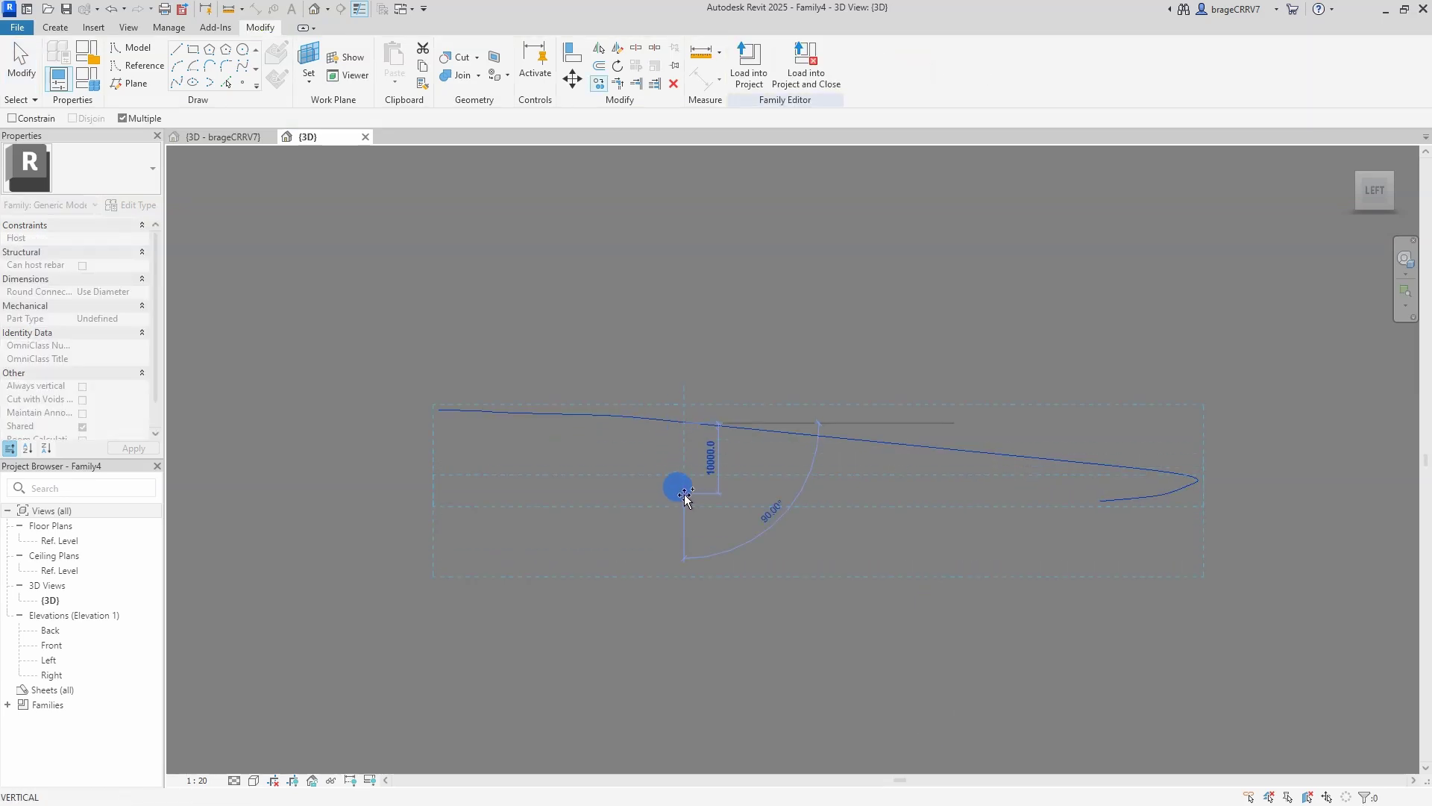
left_click(684, 520)
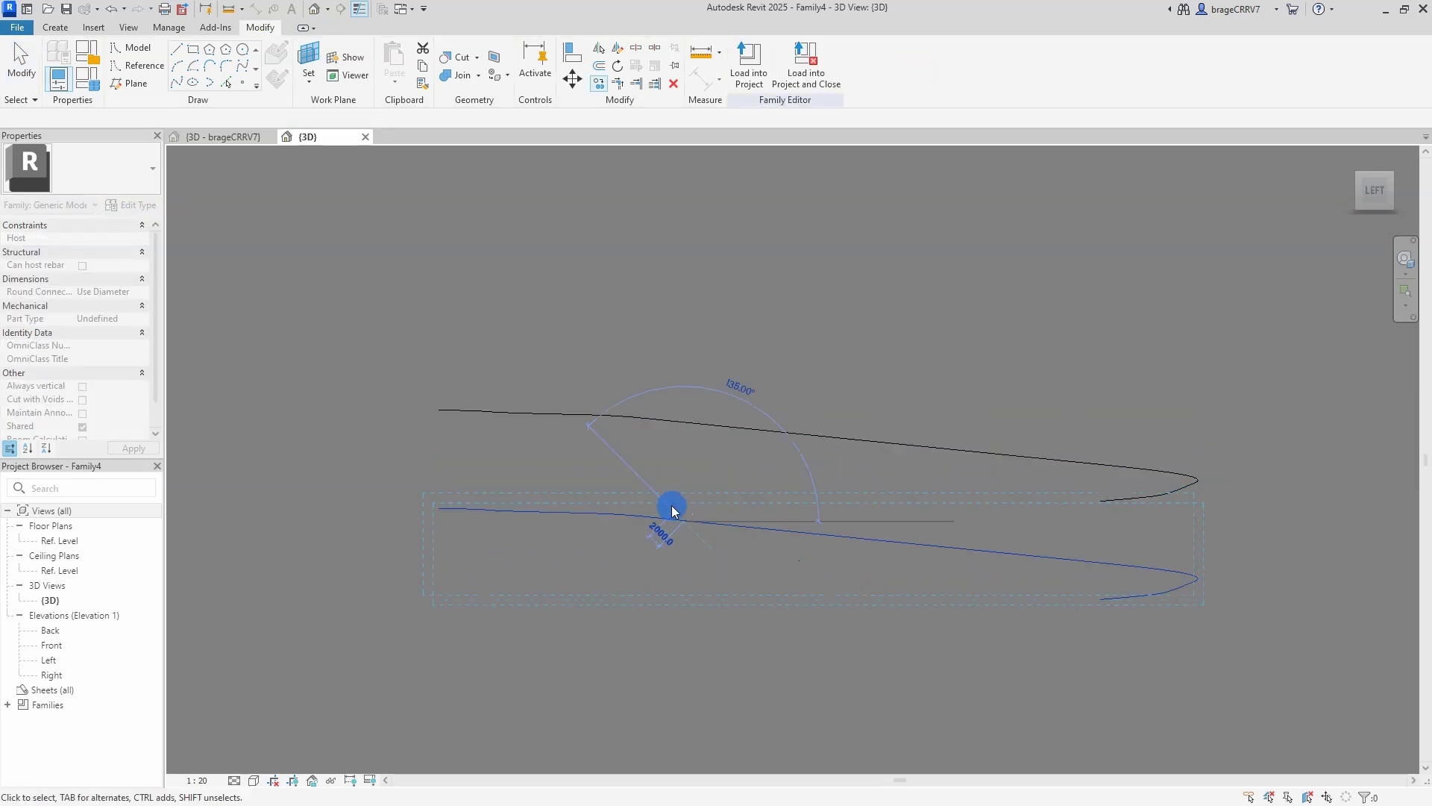
key("Escape")
mouse_move(668, 503)
middle_mouse_down("shift")
mouse_move(662, 463)
mouse_move(811, 587)
mouse_move(678, 505)
middle_mouse_up("shift")
Step: Create a solid form from the upper and lower curves and check the resulting surface
left_click(684, 523)
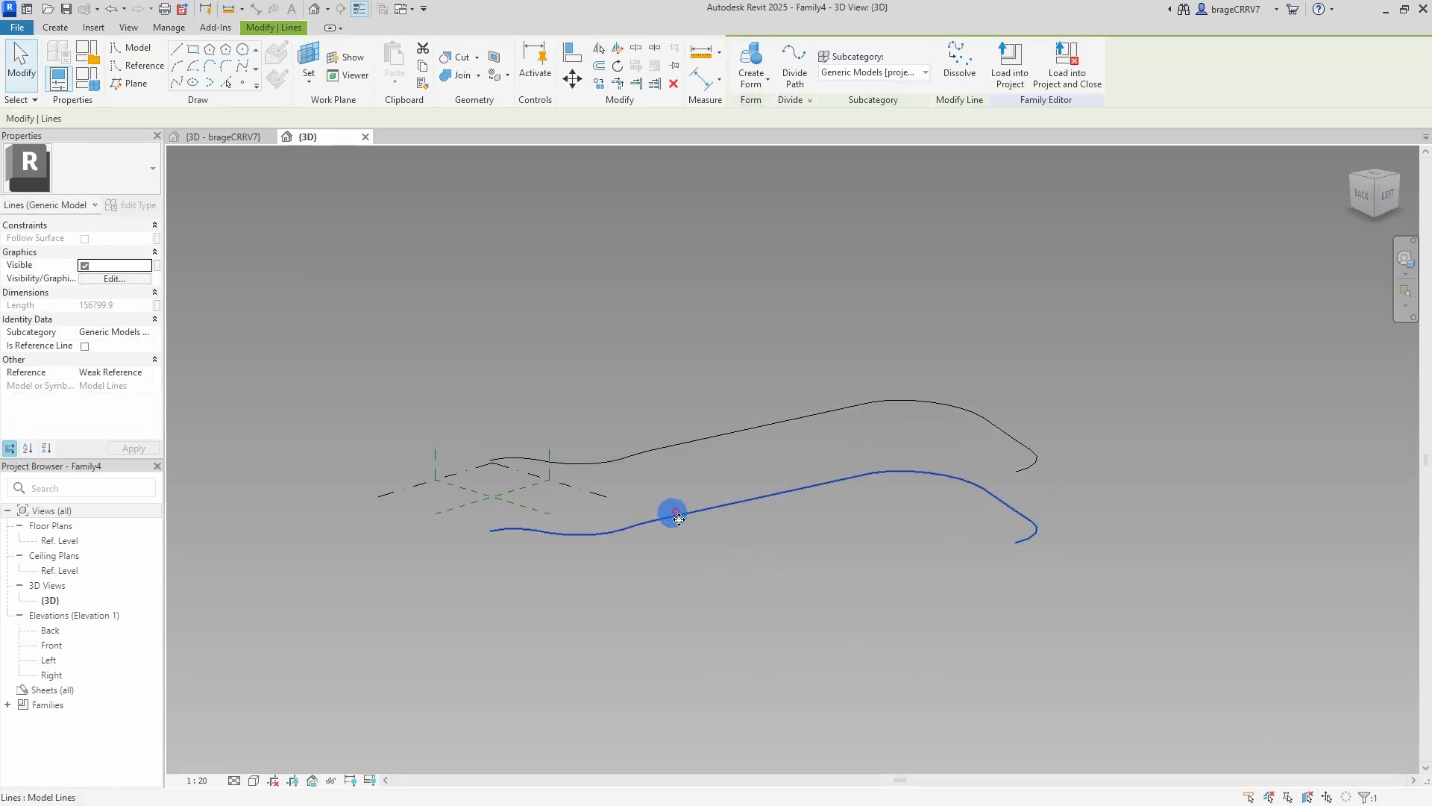
left_click(693, 438, "ctrl")
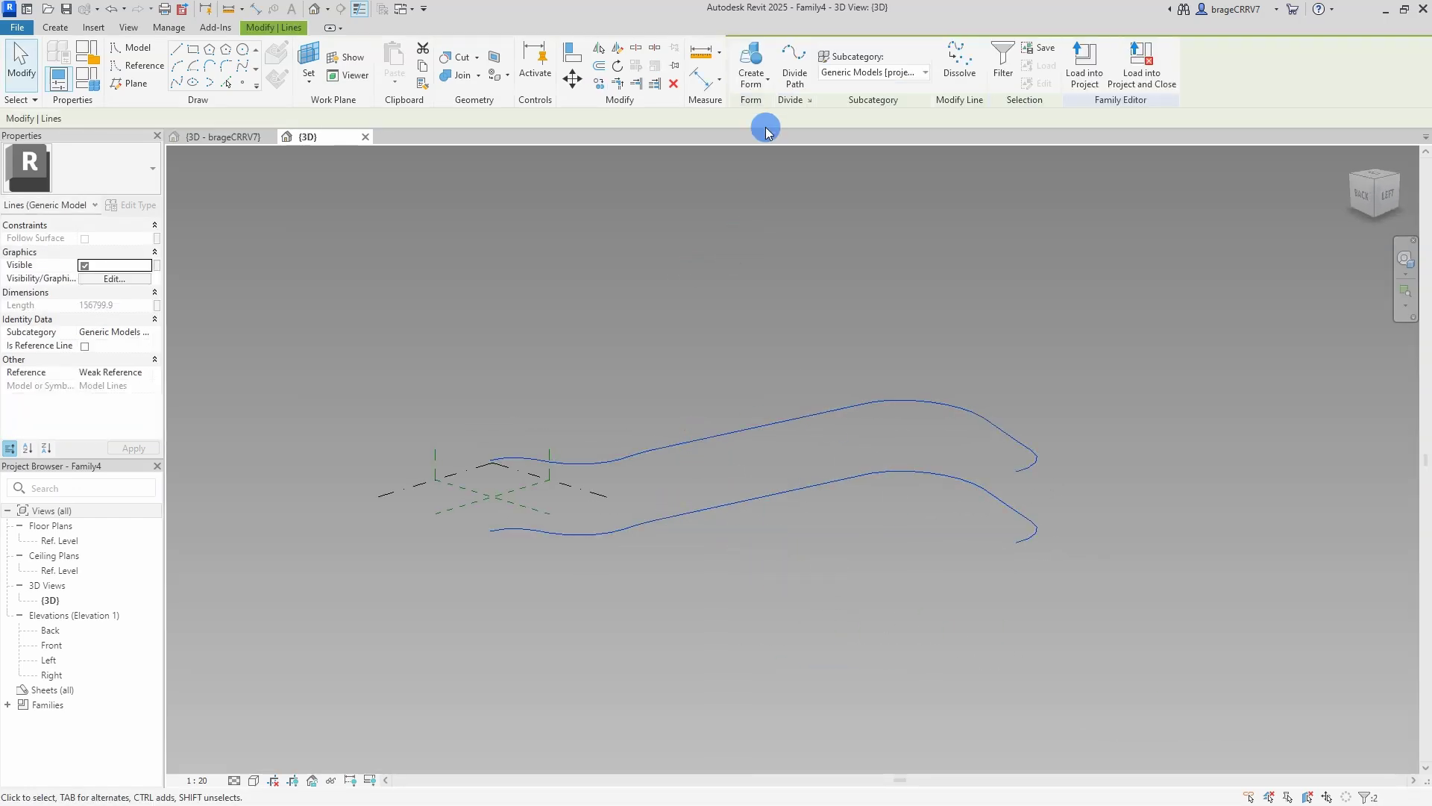
left_click(758, 81)
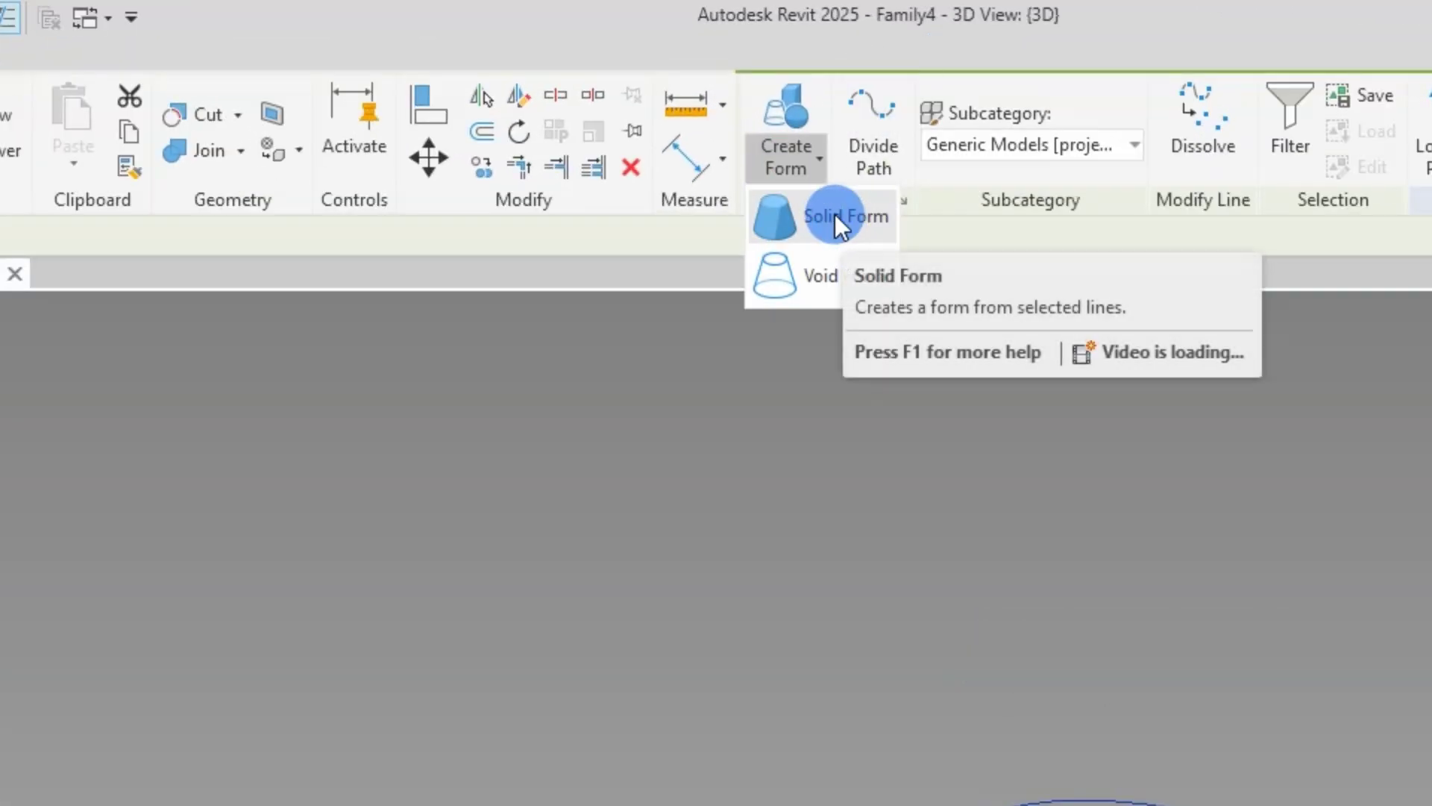
left_click(840, 219)
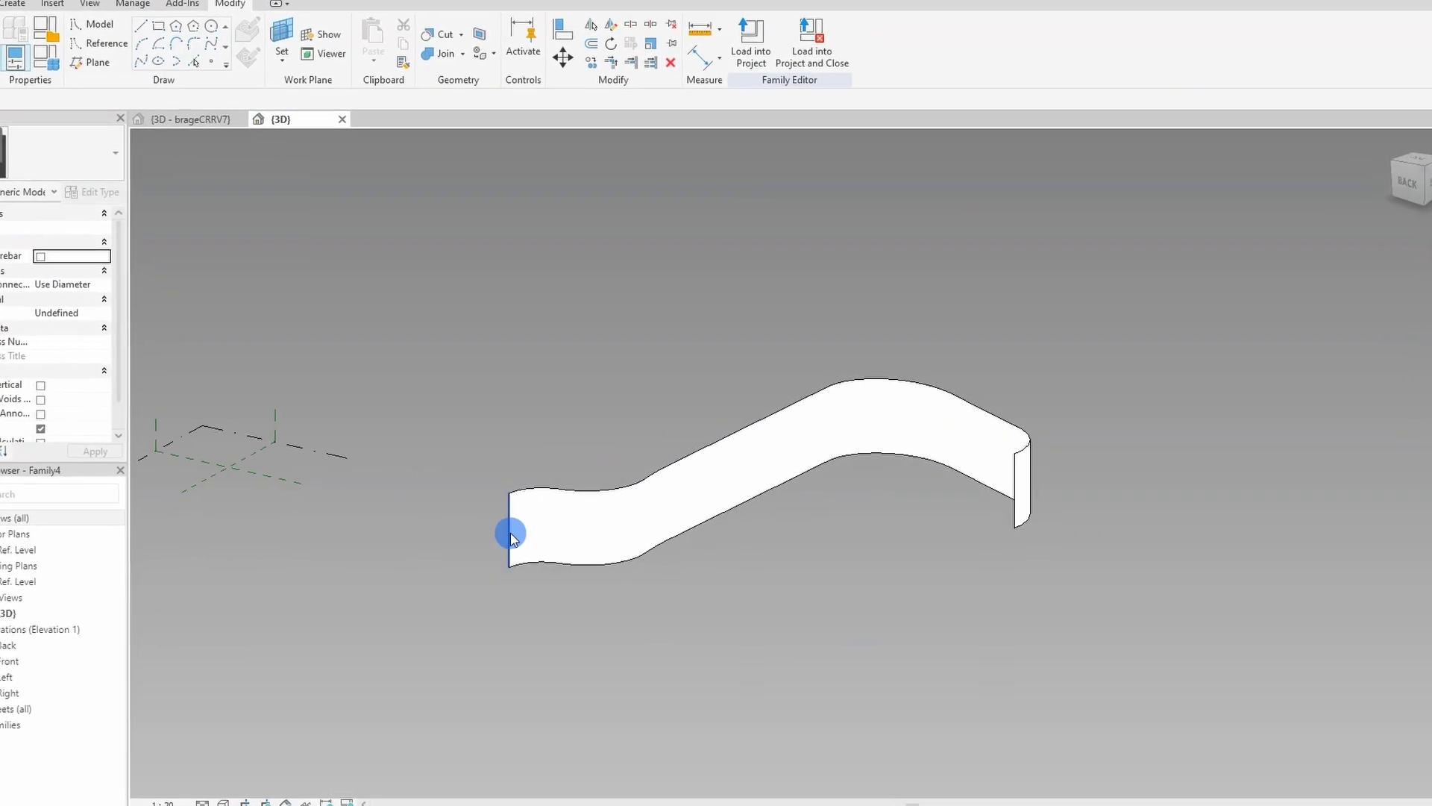
left_click(570, 499)
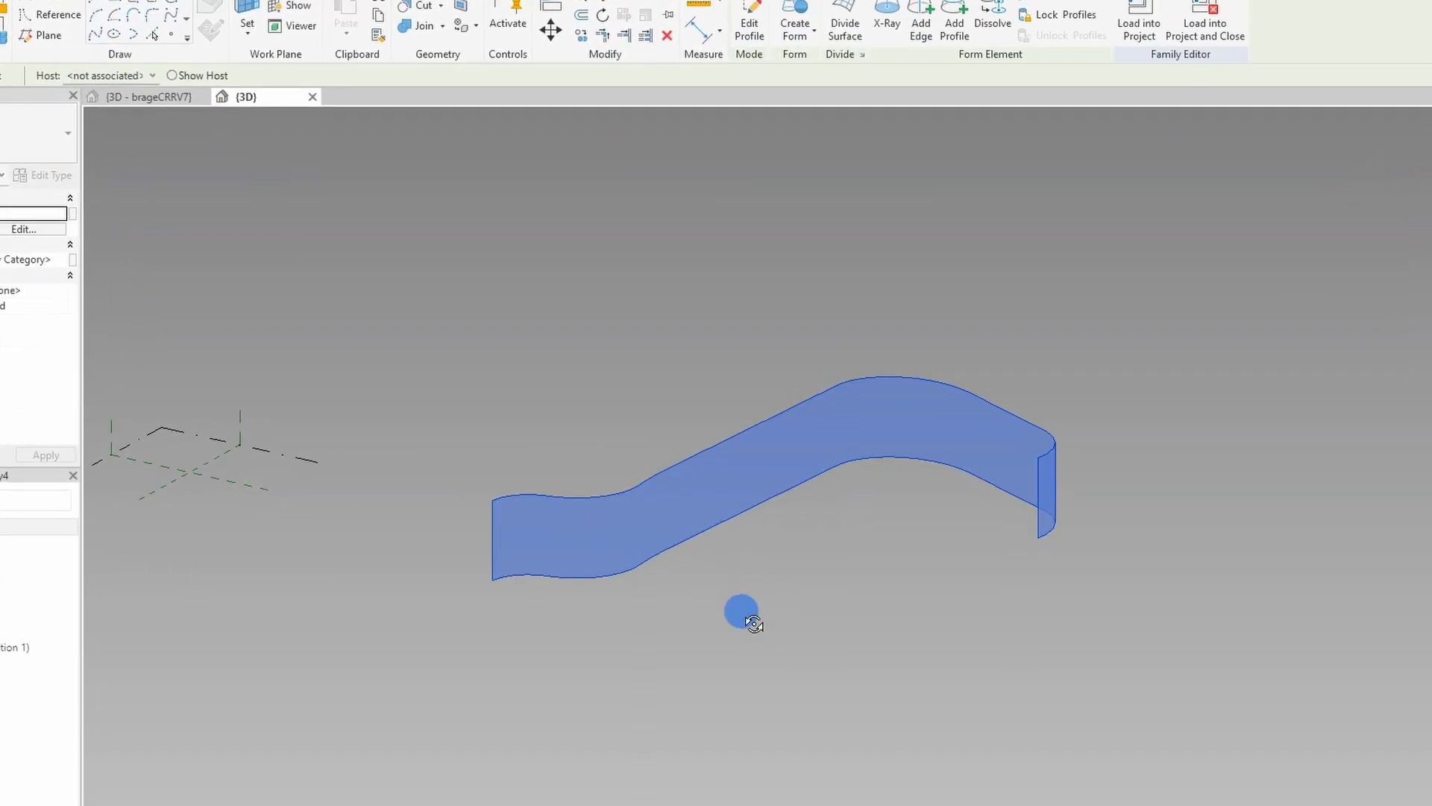
left_click(701, 631)
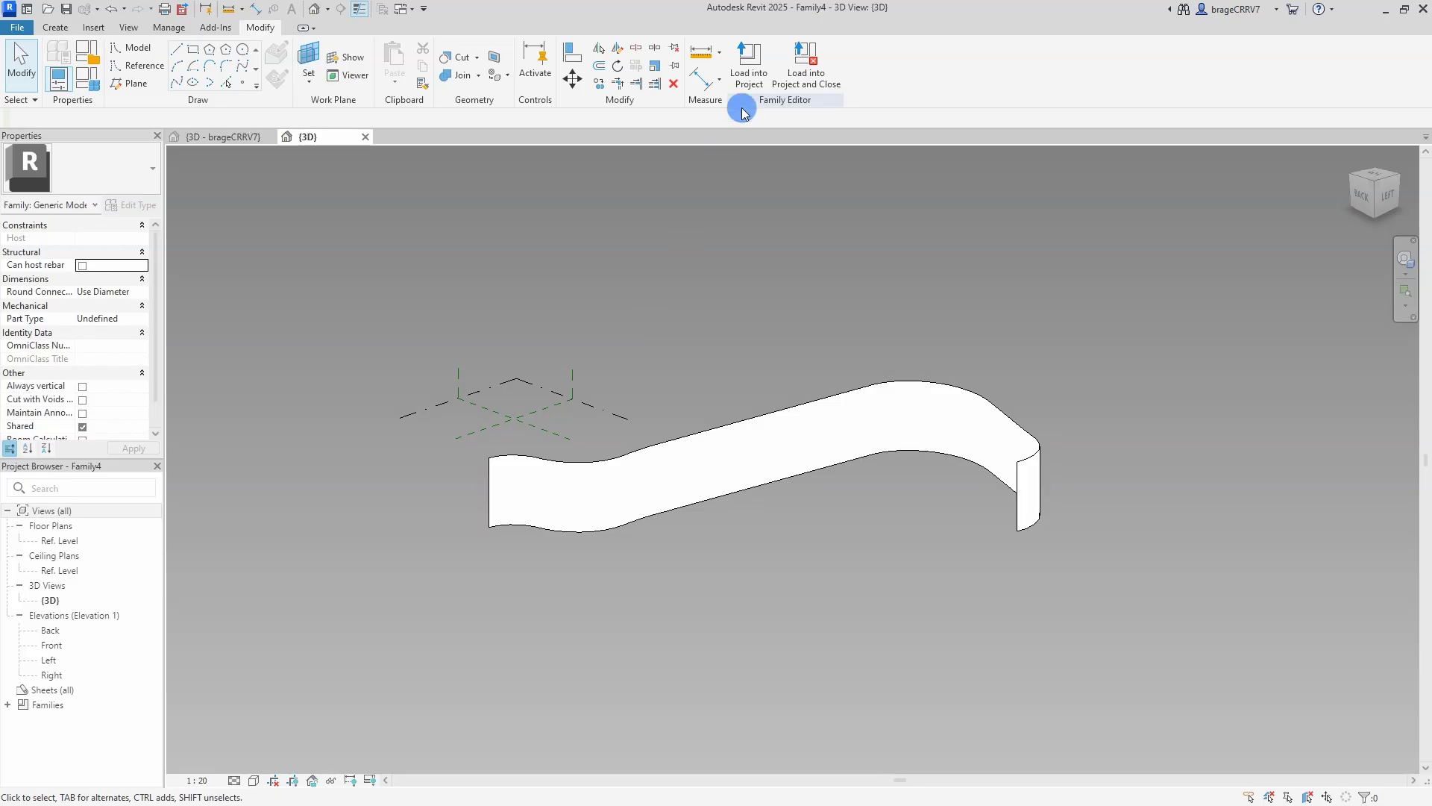
Step: Load the curved form family into EB RetainingWall1, place one instance, and view it in 3D
left_click(748, 70)
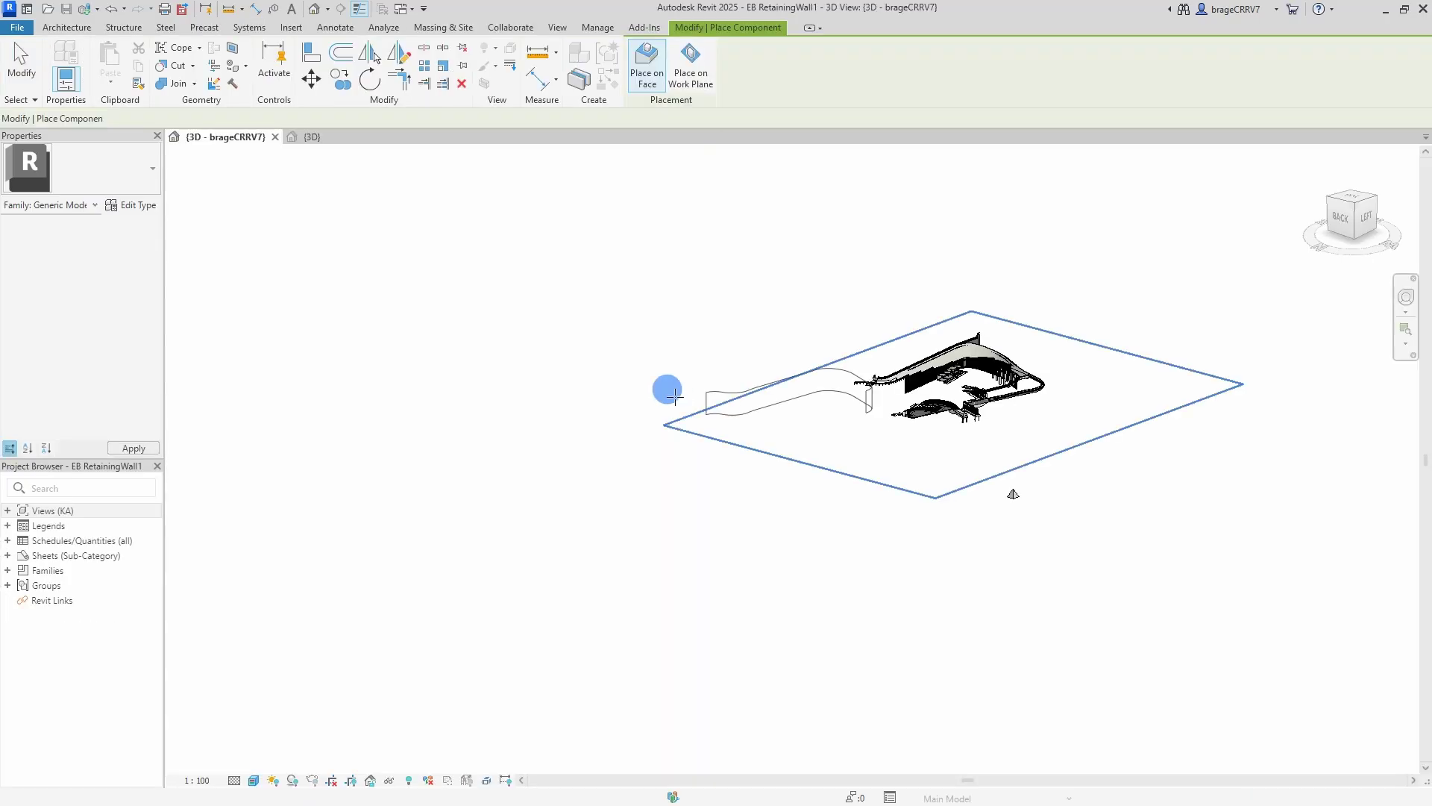
scroll(886, 392, "up", 3)
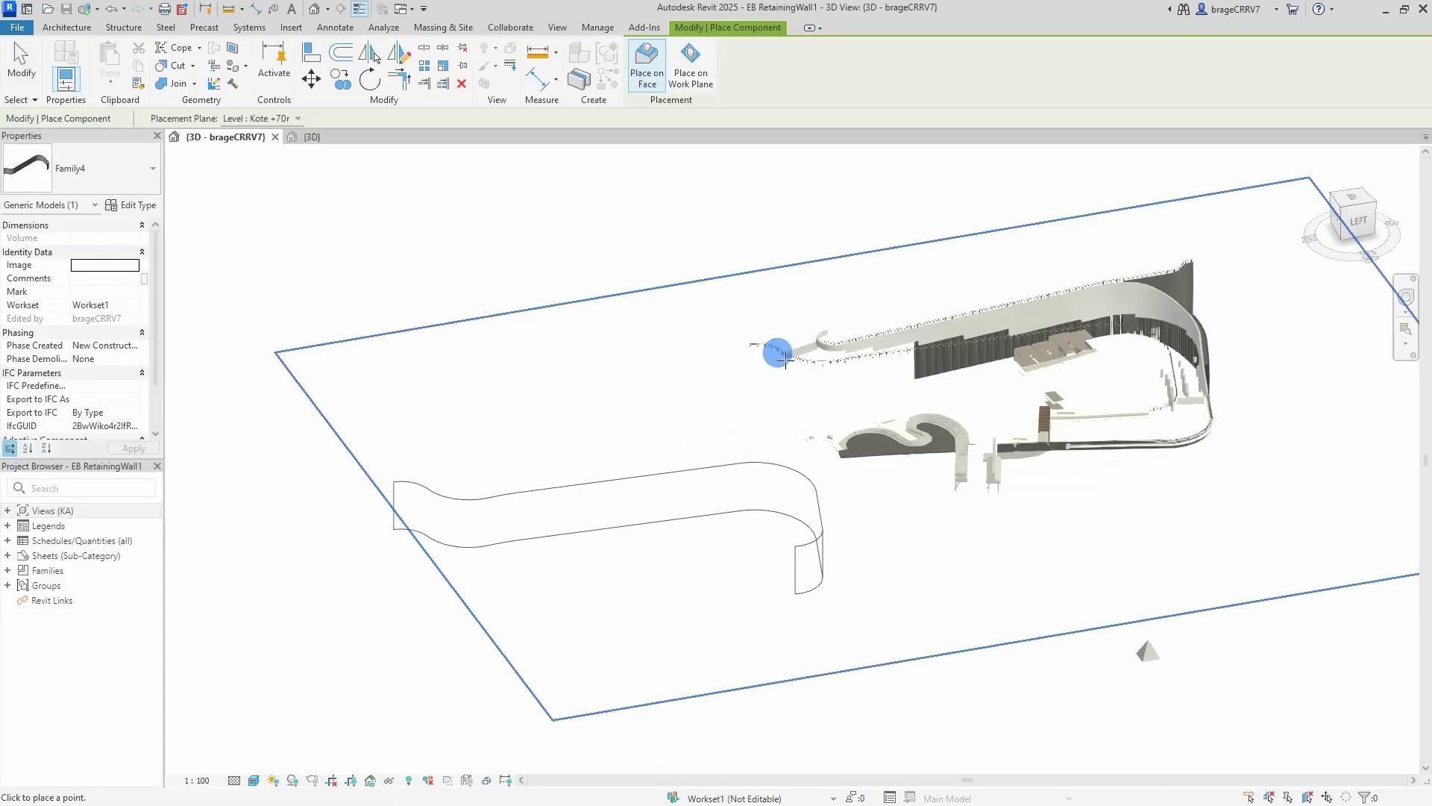
mouse_move(905, 376)
middle_mouse_down("shift")
mouse_move(887, 423)
mouse_move(771, 329)
middle_mouse_up("shift")
key("Escape")
scroll(750, 362, "down", 2)
middle_click_drag(1312, 203, 1351, 201, "shift")
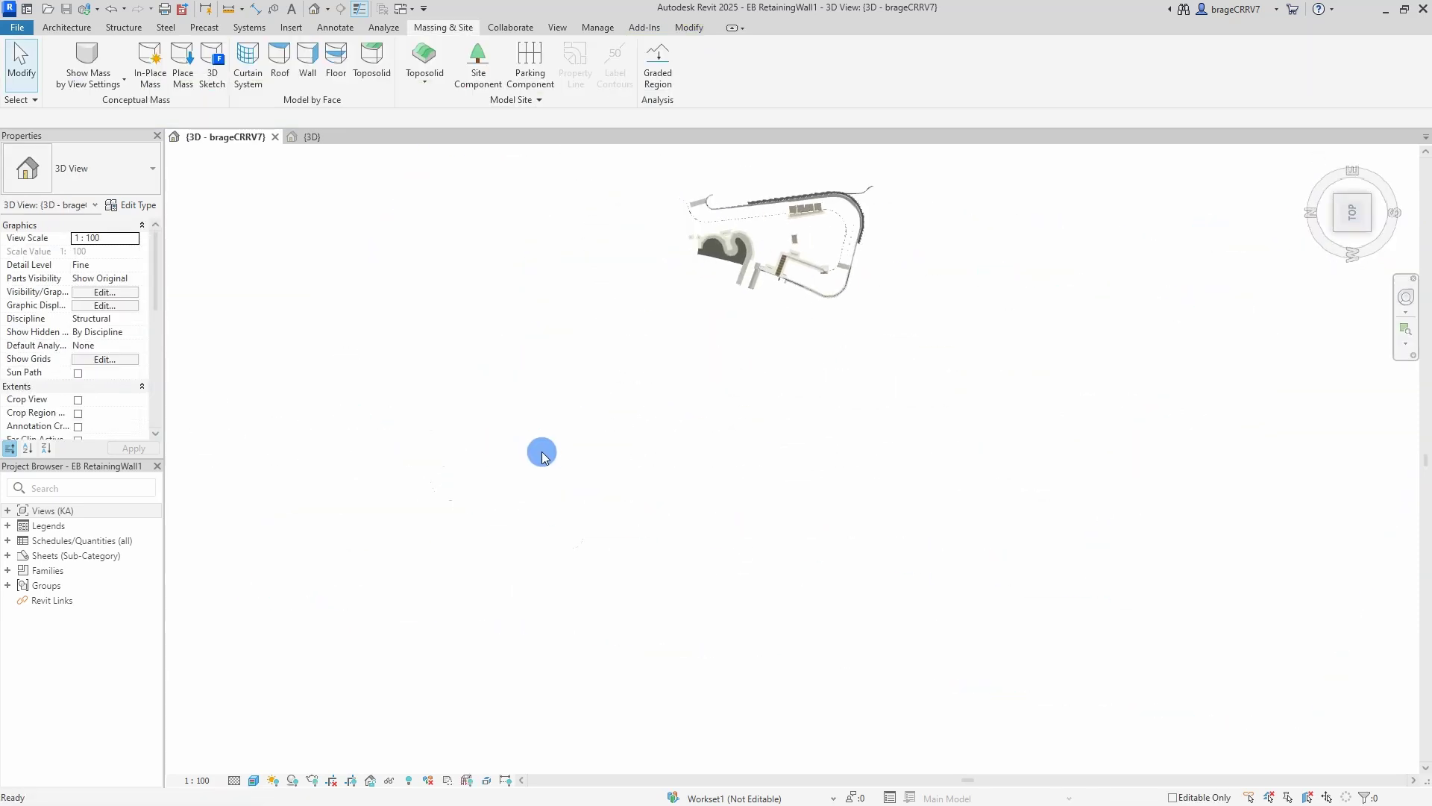
mouse_move(857, 495)
middle_mouse_down("shift")
mouse_move(883, 281)
mouse_move(803, 410)
mouse_move(959, 542)
middle_mouse_up("shift")
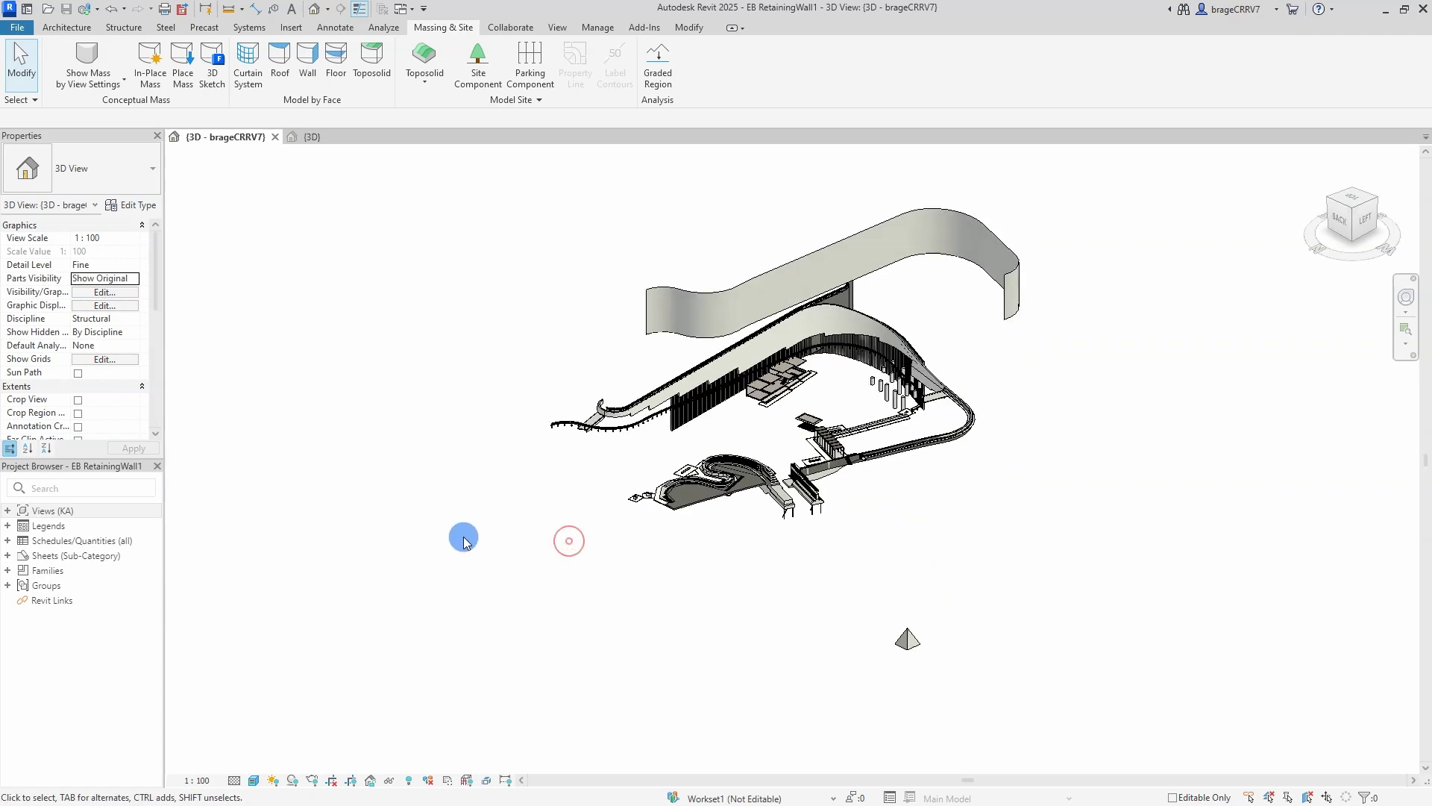
Step: Run the PlaceFamily script with Coordinates.xlsx and the ReferenceObject type, then return to Revit
left_click(597, 26)
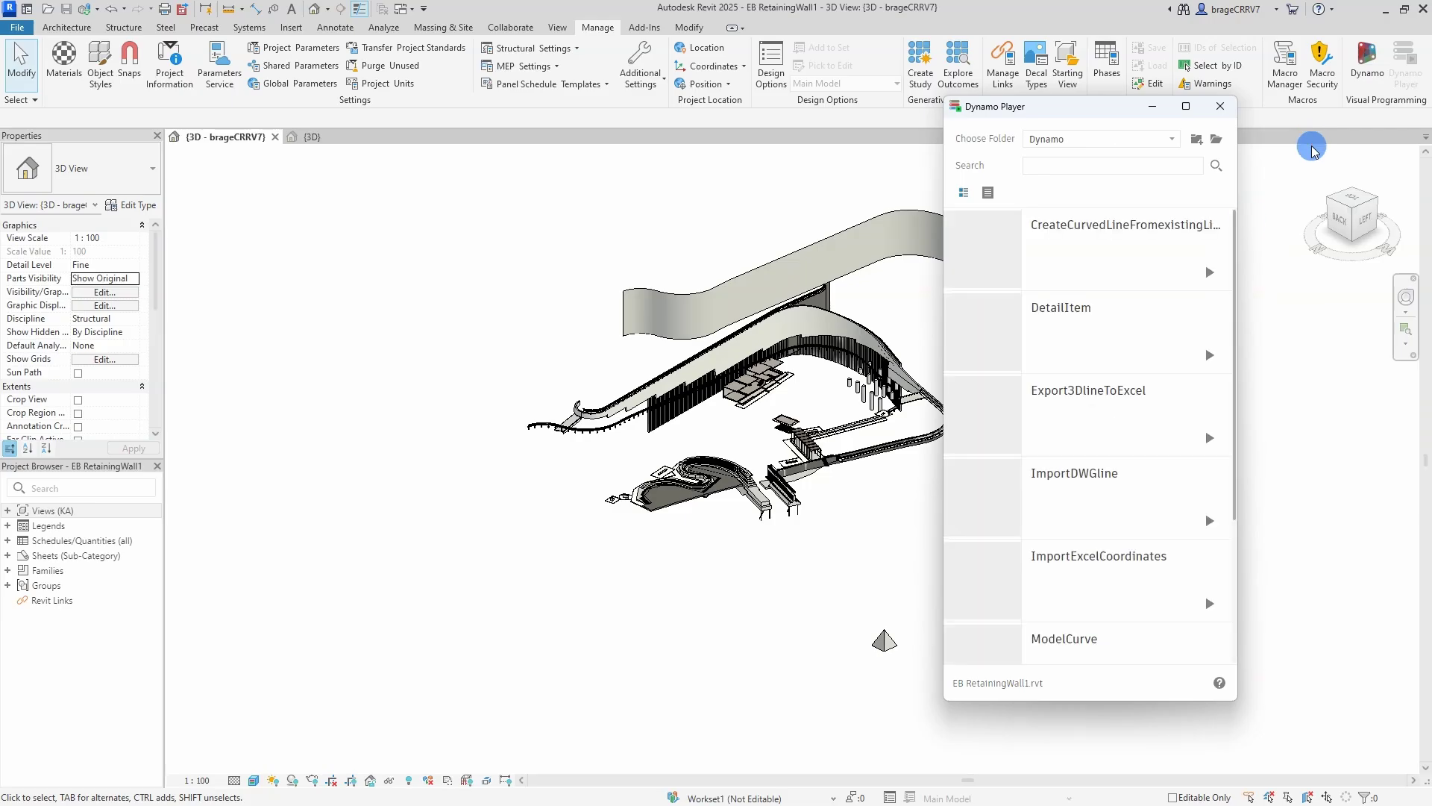
scroll(1115, 415, "down", 3)
left_click(1076, 525)
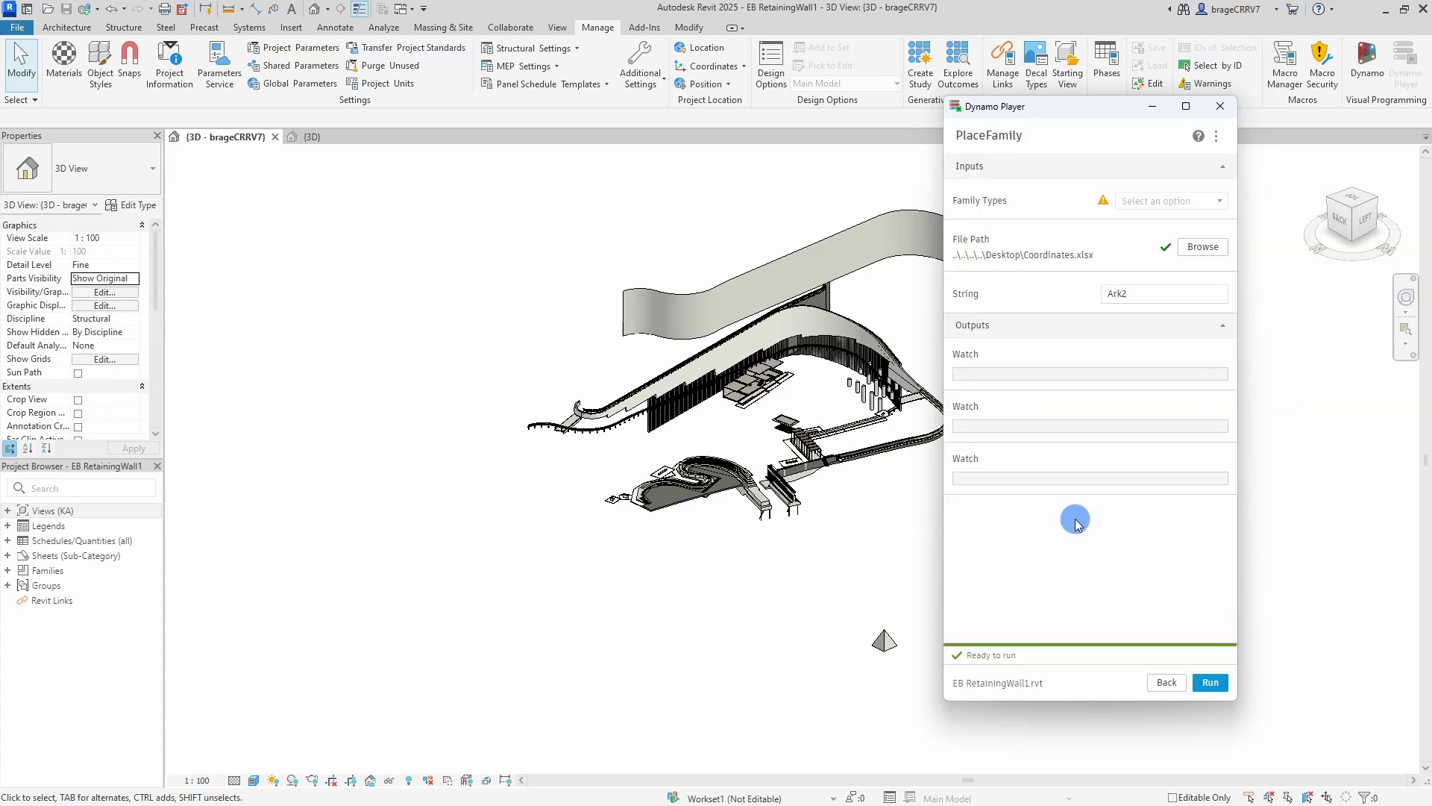
left_click(1210, 253)
scroll(948, 400, "down", 1)
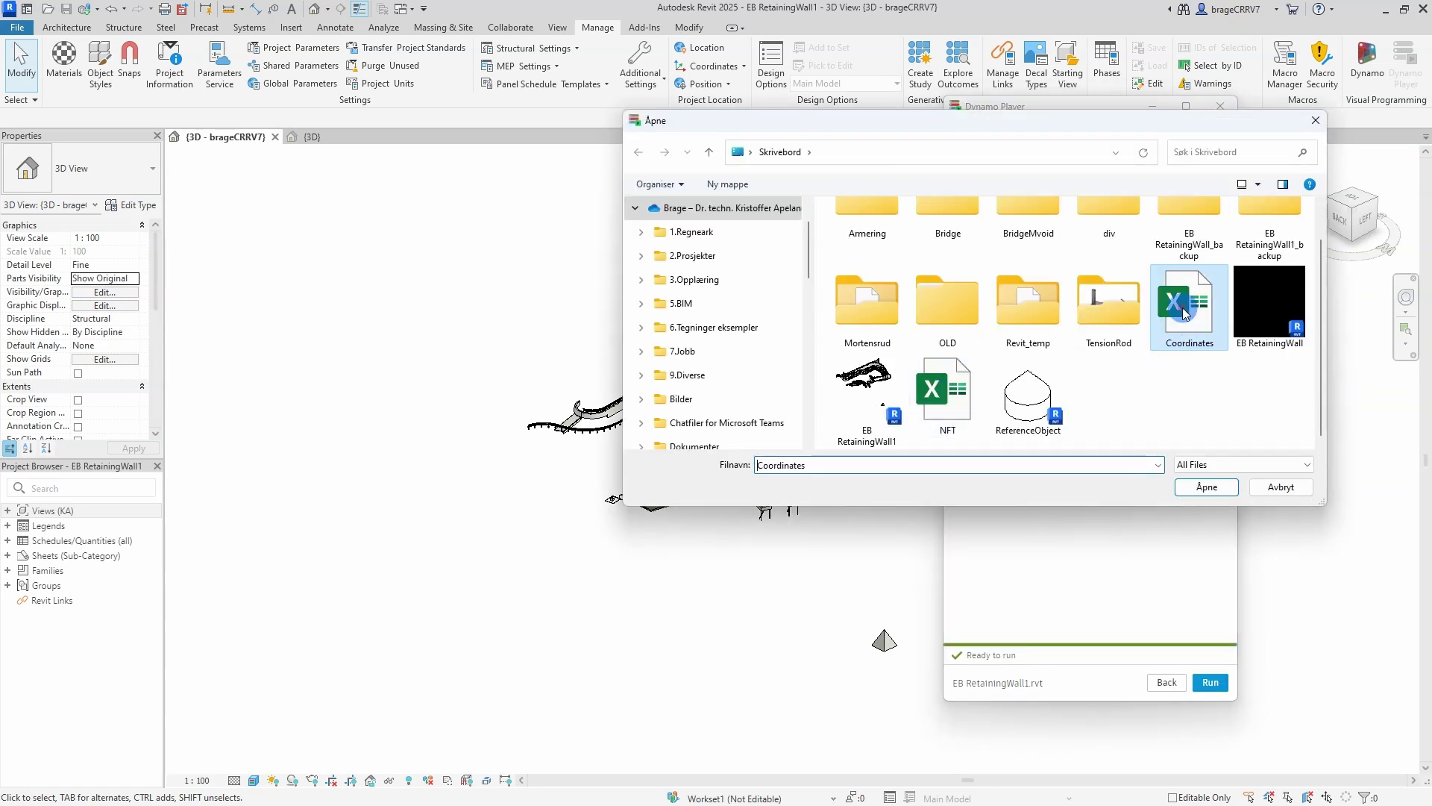
left_click(1199, 489)
left_click(1388, 12)
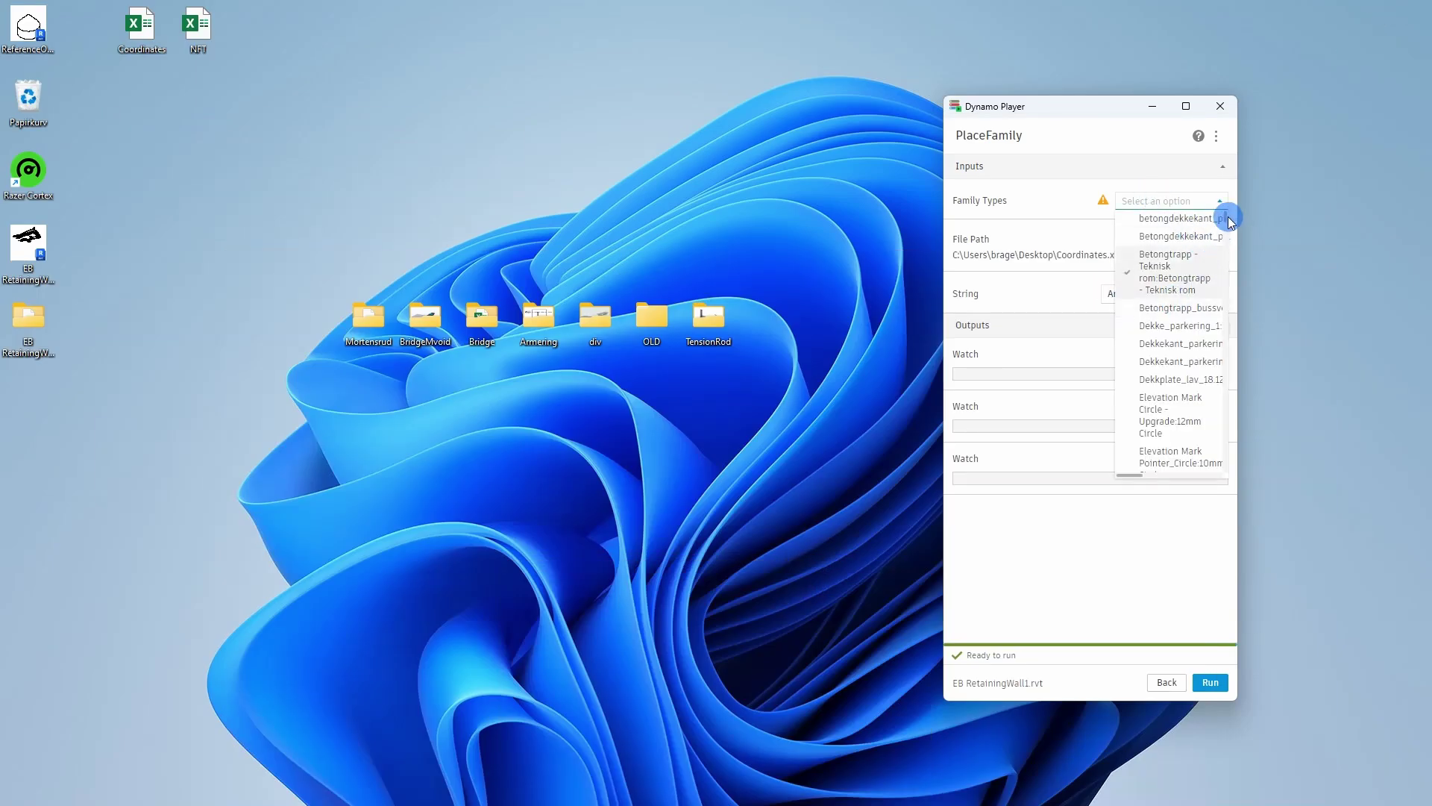
left_click_drag(1228, 216, 1217, 427)
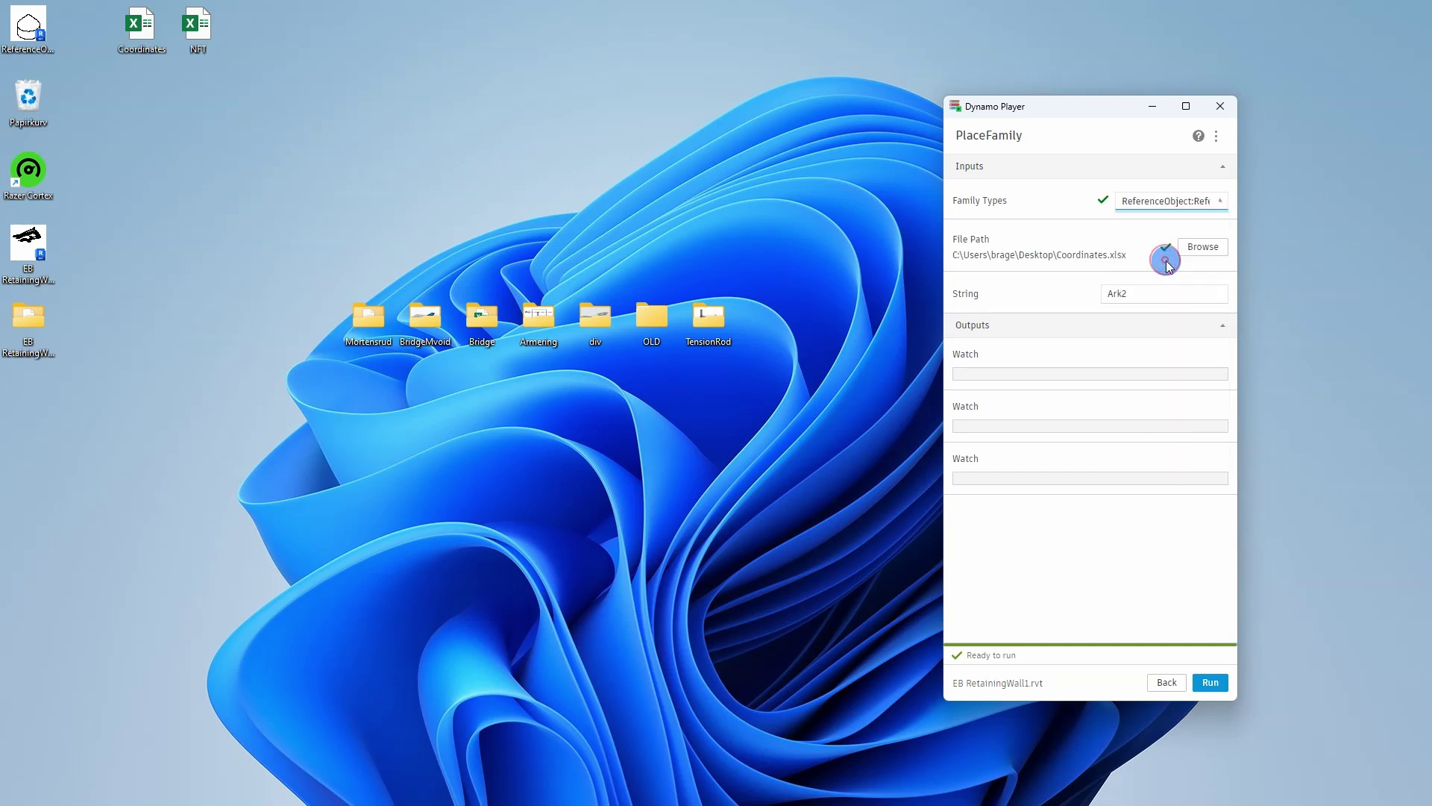
left_click_drag(1234, 206, 1385, 205)
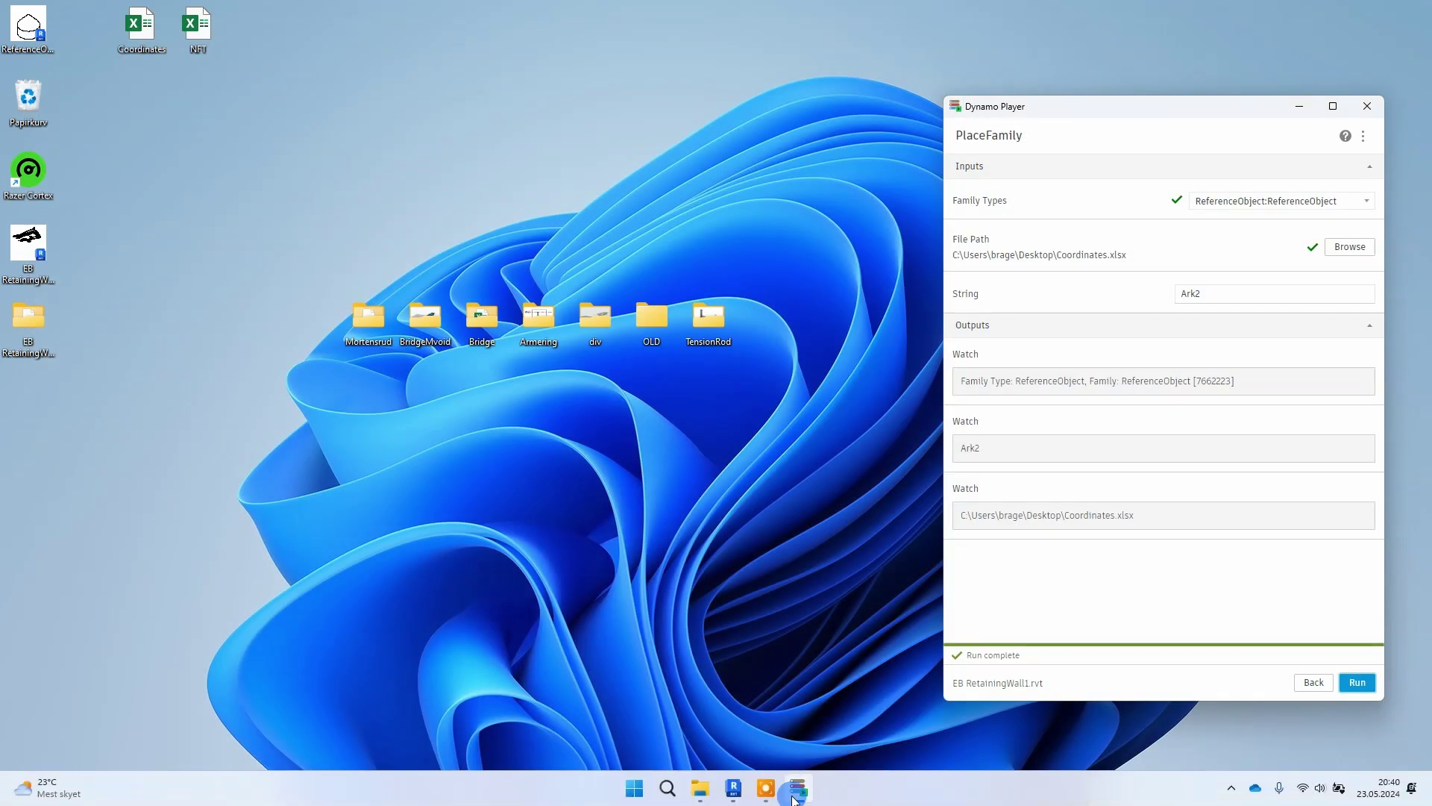
left_click(737, 786)
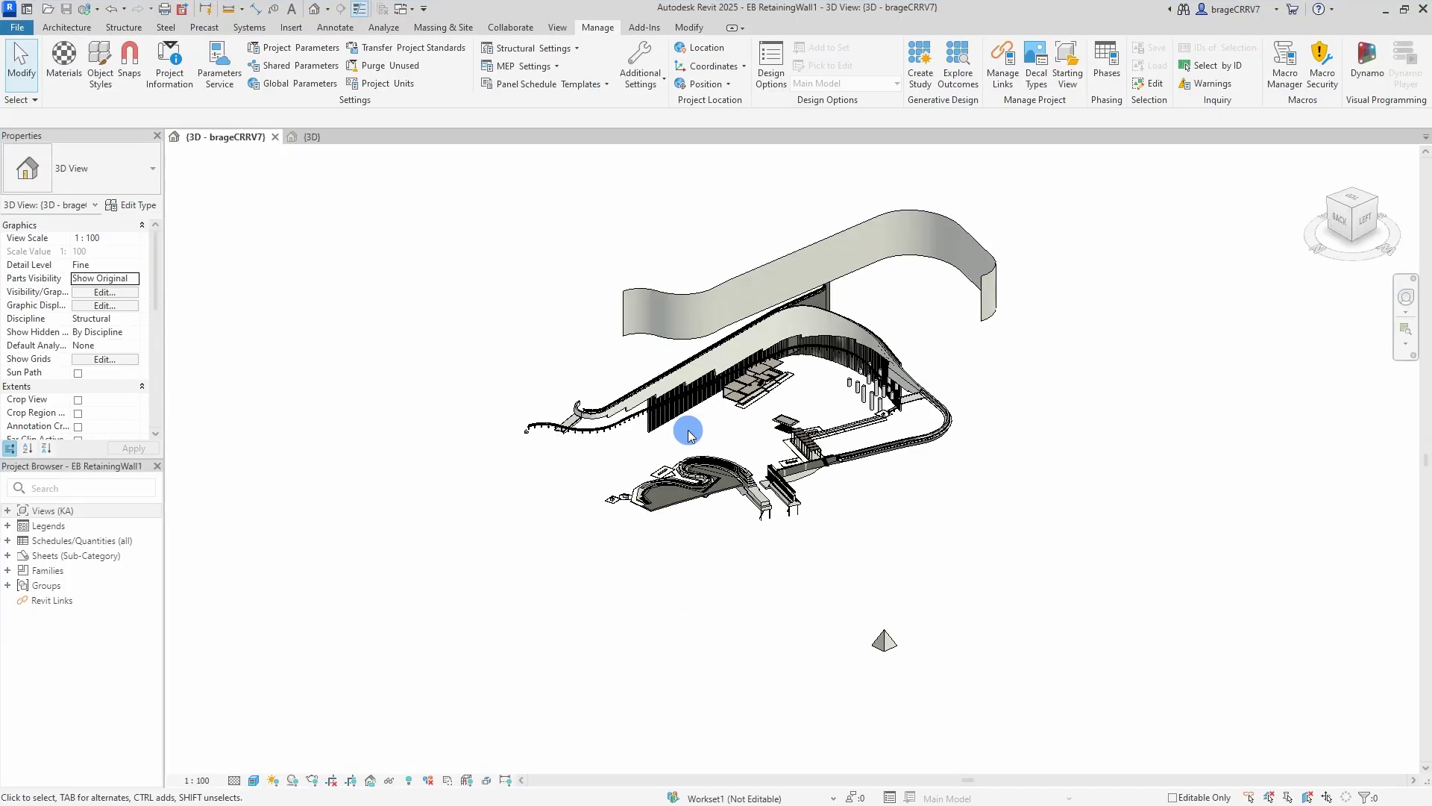
scroll(530, 451, "up", 5)
scroll(548, 459, "up", 2)
Step: In top view, move the curved wall element so its end sits on the reference sphere centre
left_click(647, 515)
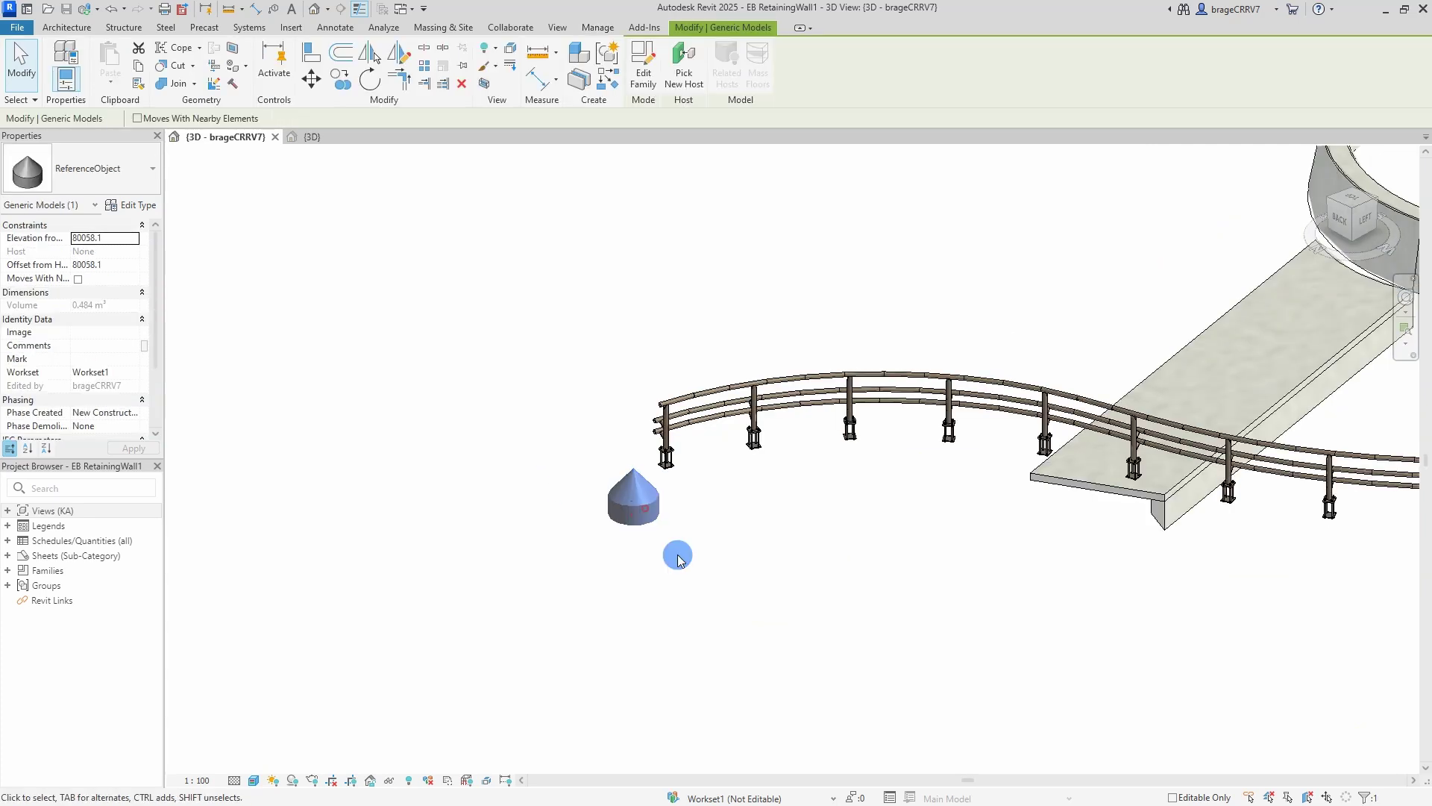
scroll(694, 563, "down", 1)
scroll(659, 564, "down", 3)
scroll(614, 473, "down", 2)
scroll(1048, 500, "up", 3)
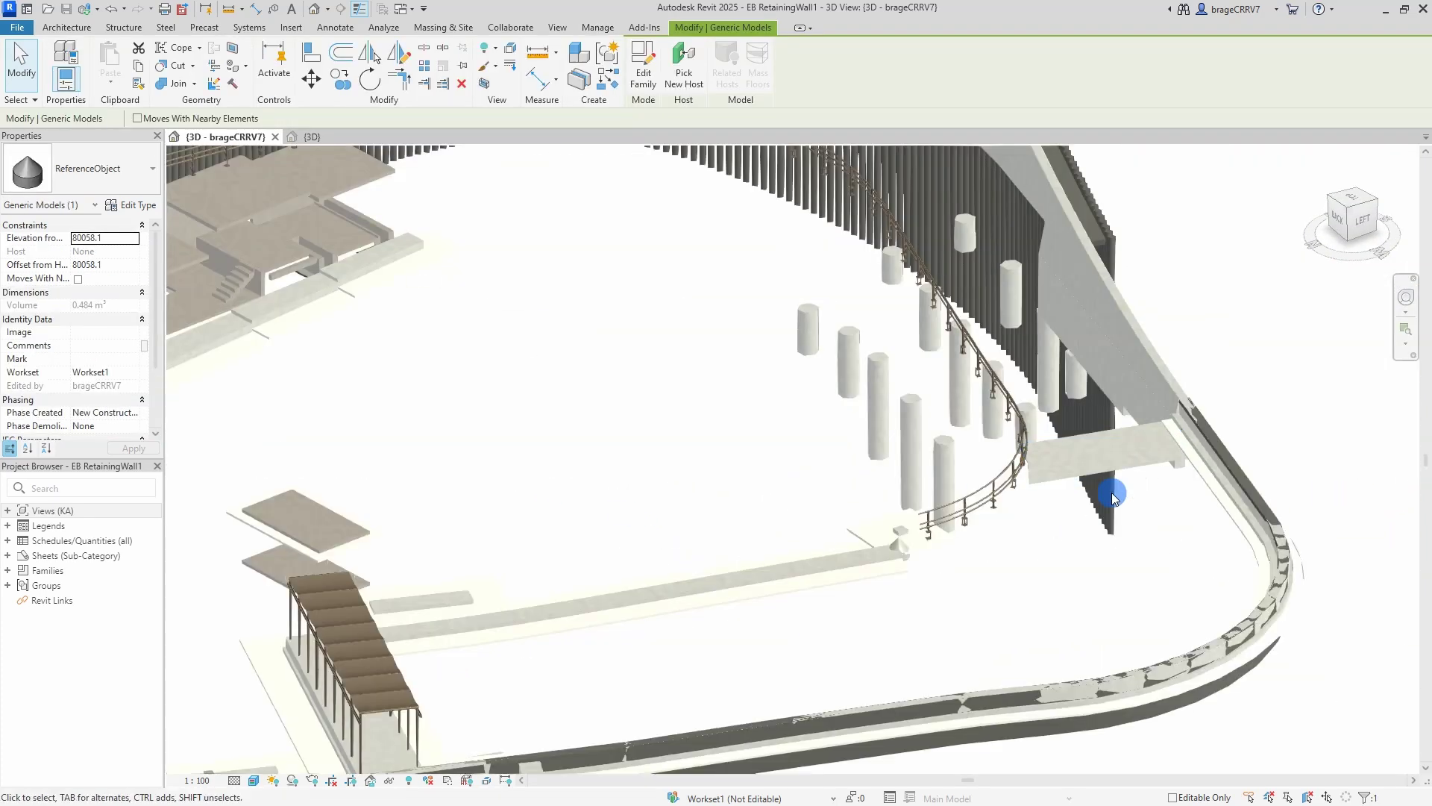
scroll(1007, 526, "up", 2)
key("Escape")
left_click(899, 537)
key("Escape")
scroll(850, 520, "down", 4)
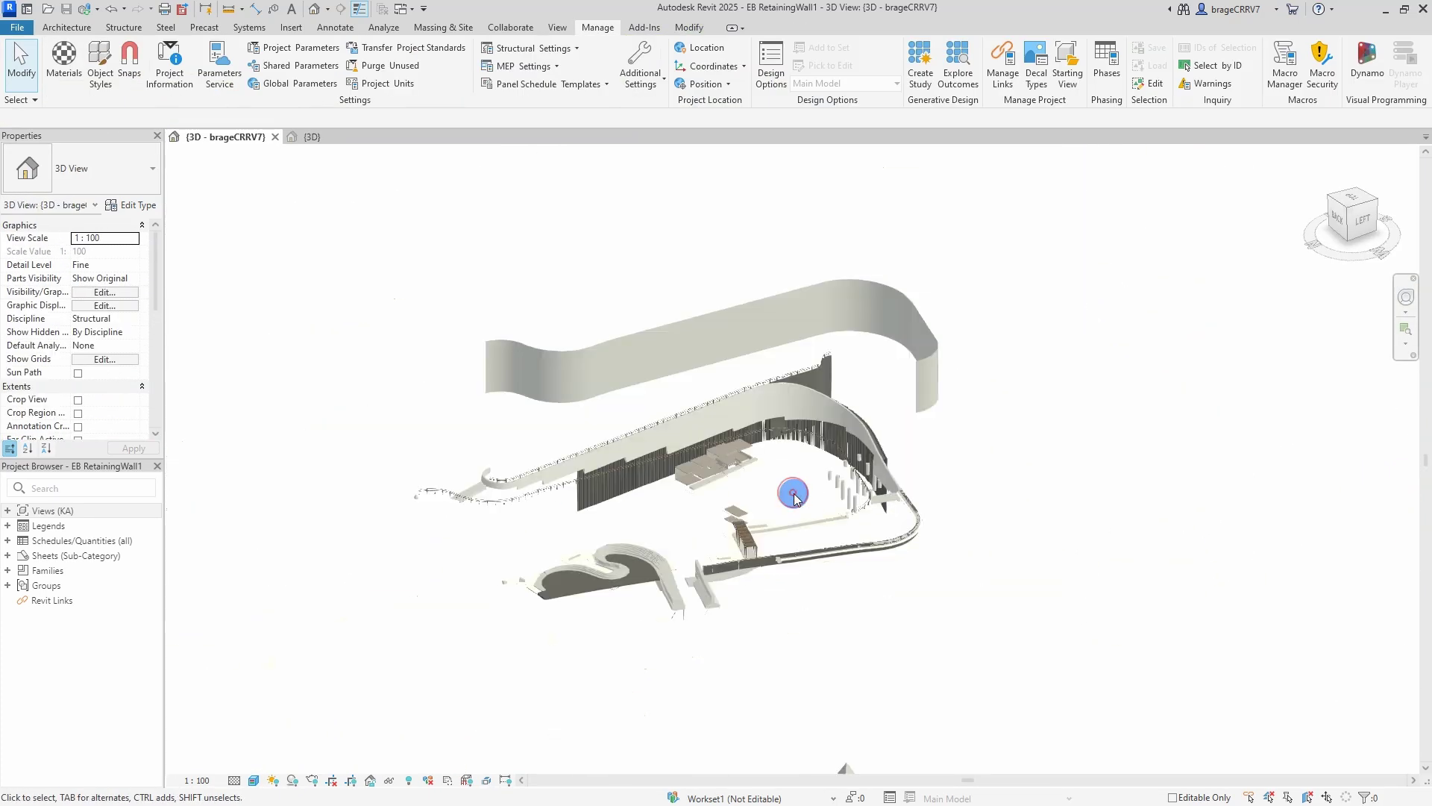
left_click(1349, 200)
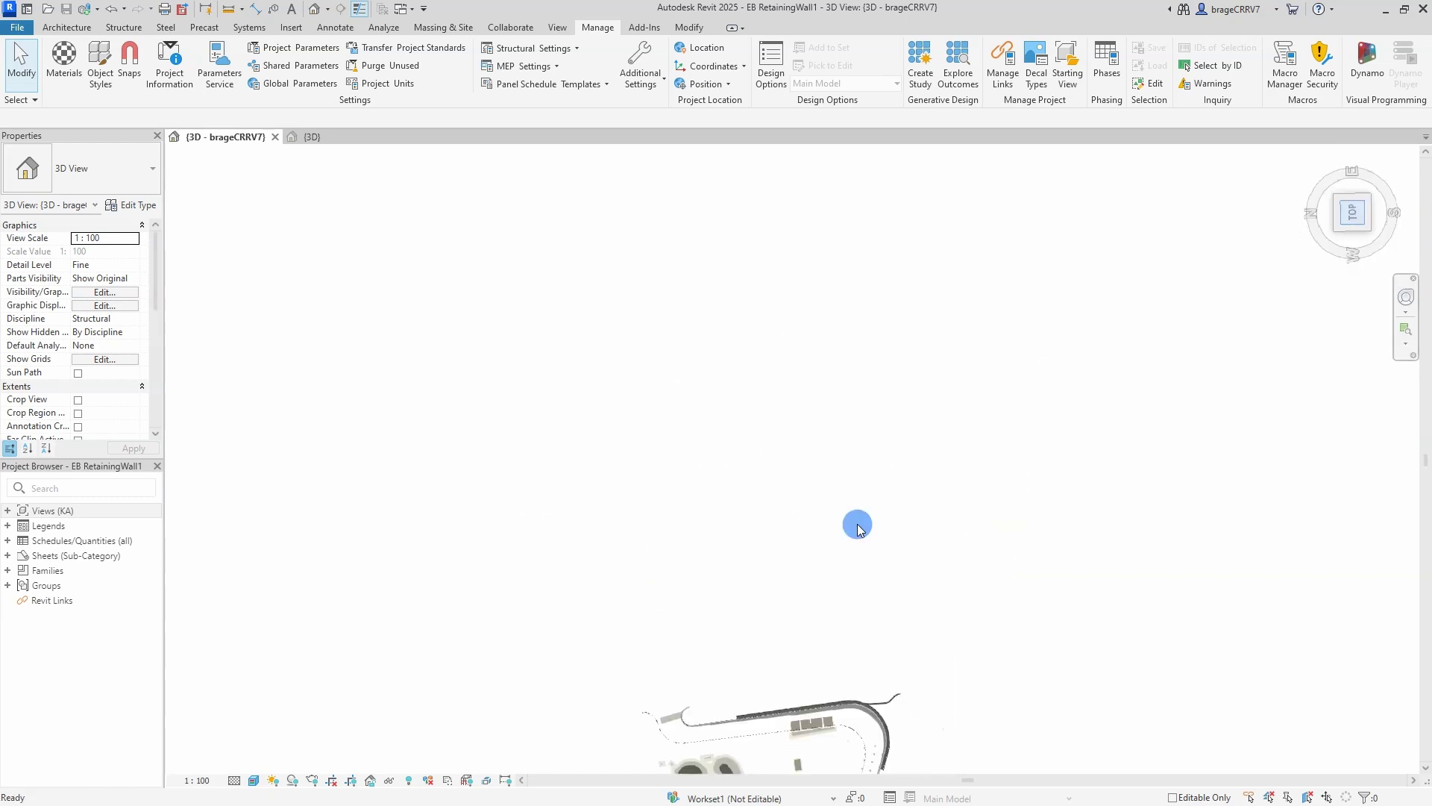
scroll(716, 470, "up", 3)
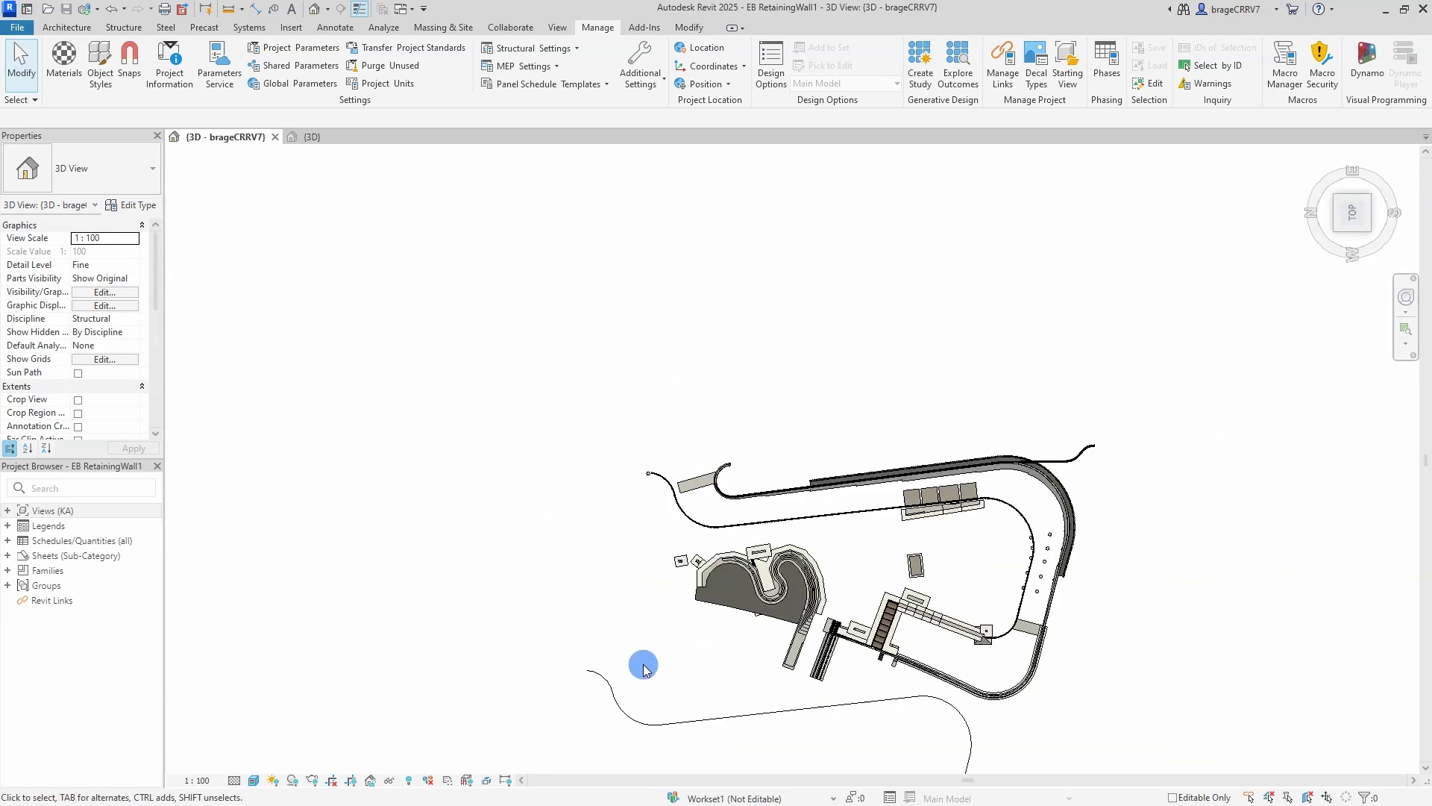
left_click(591, 670)
scroll(554, 684, "up", 3)
scroll(611, 679, "up", 3)
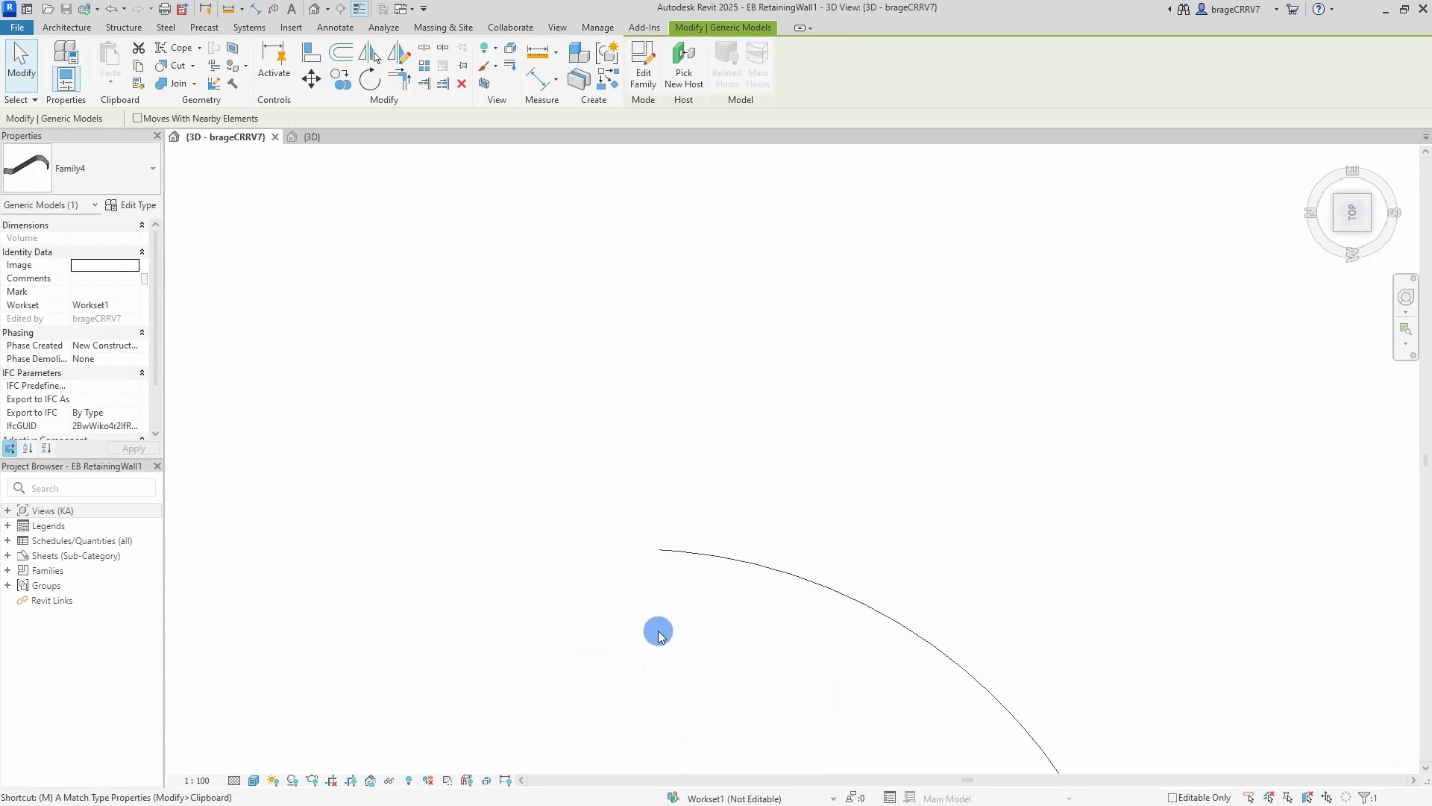
key("m")
key("v")
scroll(646, 604, "down", 3)
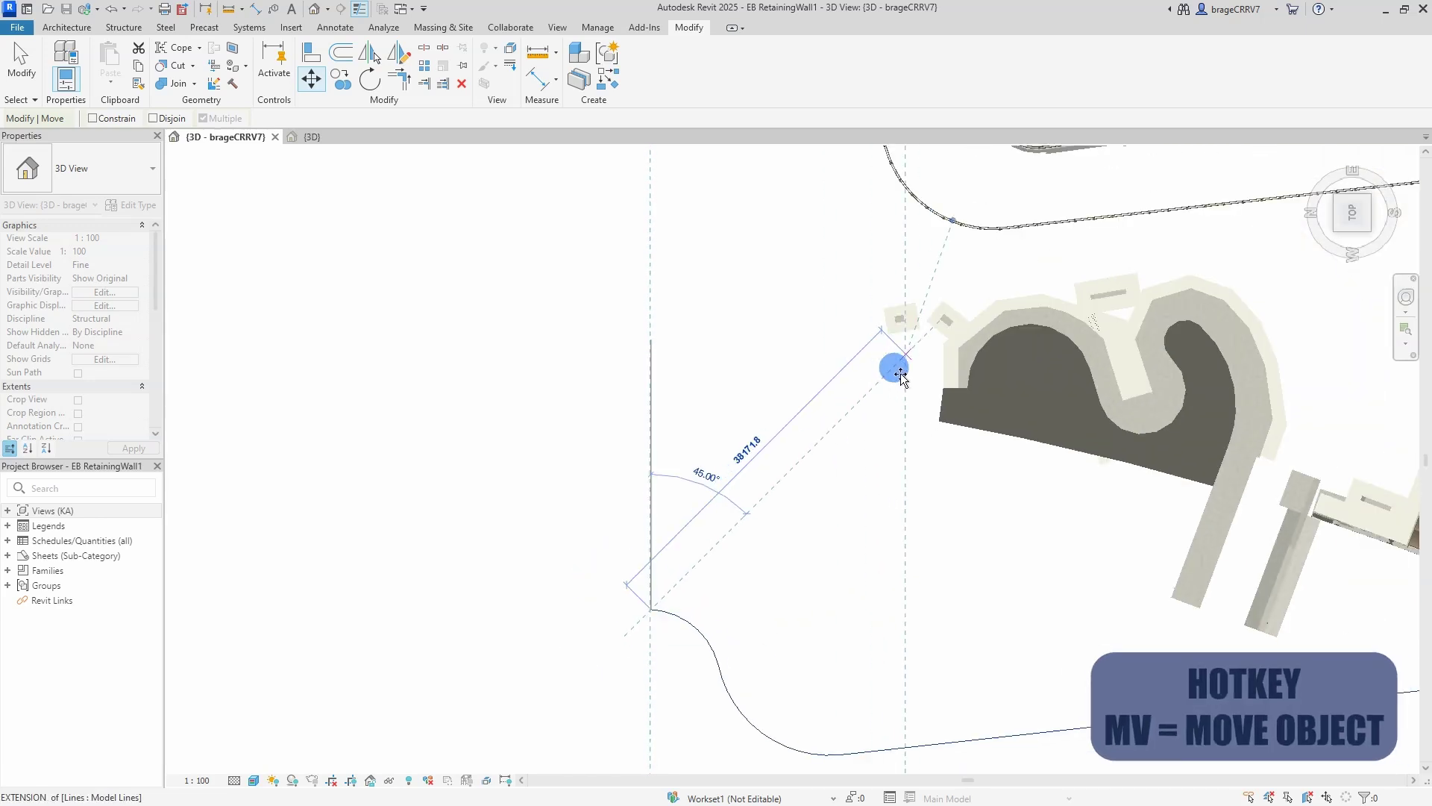
middle_click_drag(889, 368, 816, 607)
scroll(748, 274, "up", 4)
scroll(749, 273, "up", 5)
scroll(712, 507, "up", 2)
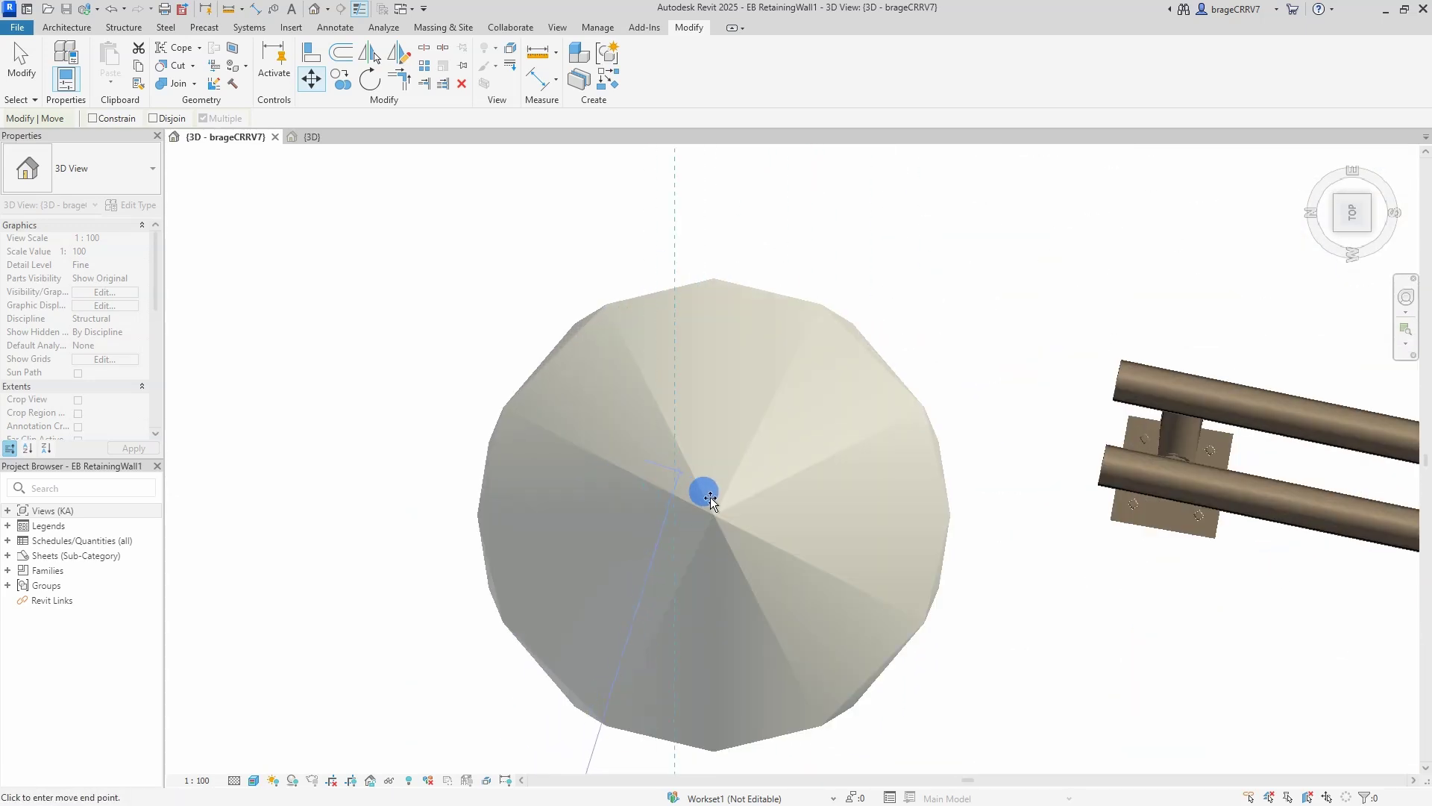
left_click(715, 514)
scroll(716, 511, "up", 3)
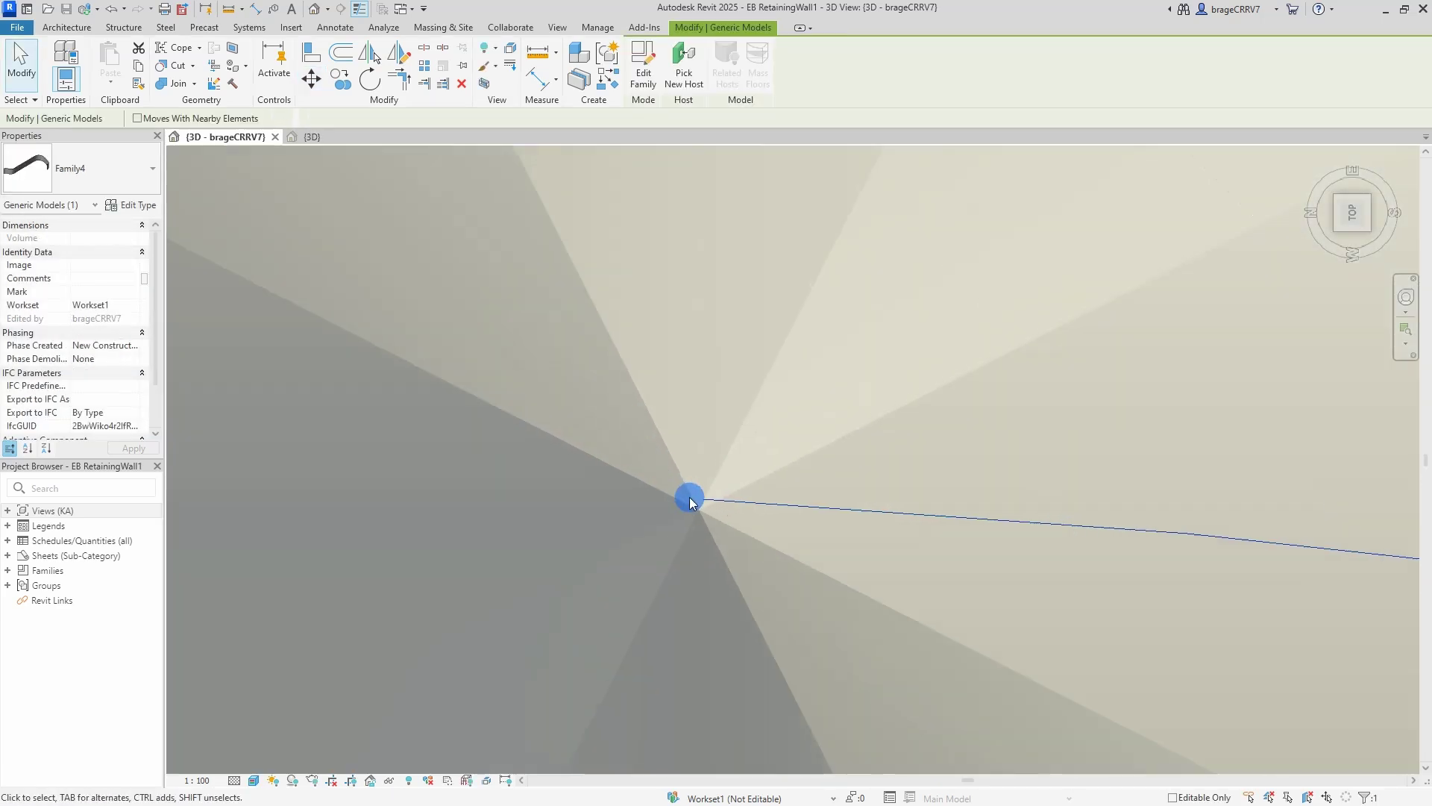
key("Escape")
left_click(714, 540)
key("Escape")
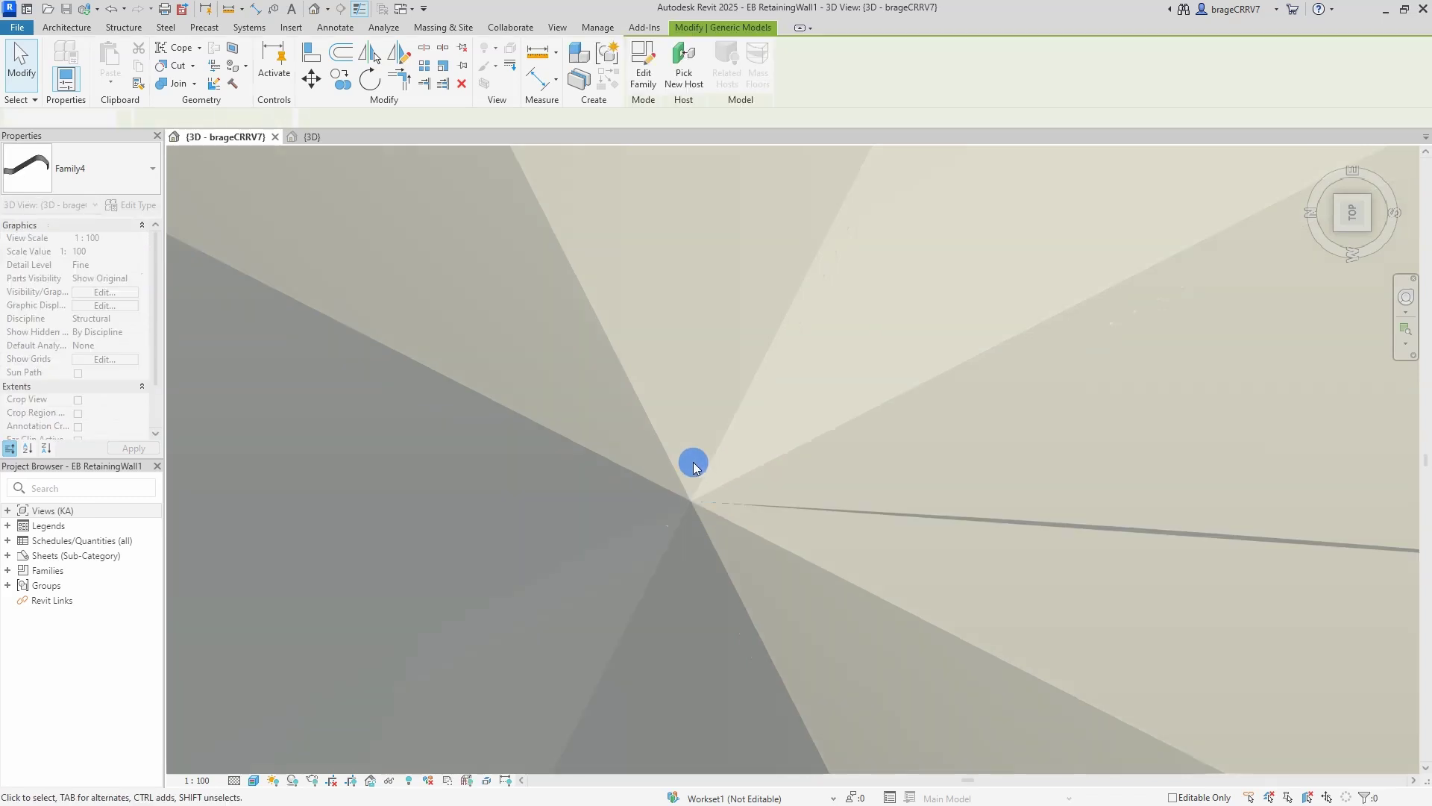
scroll(693, 460, "down", 5)
scroll(819, 573, "down", 2)
scroll(847, 176, "up", 1)
Step: In a side elevation, move the curved surface so its top edge meets the cone tip
left_click(847, 176)
scroll(783, 538, "down", 2)
scroll(1002, 400, "up", 5)
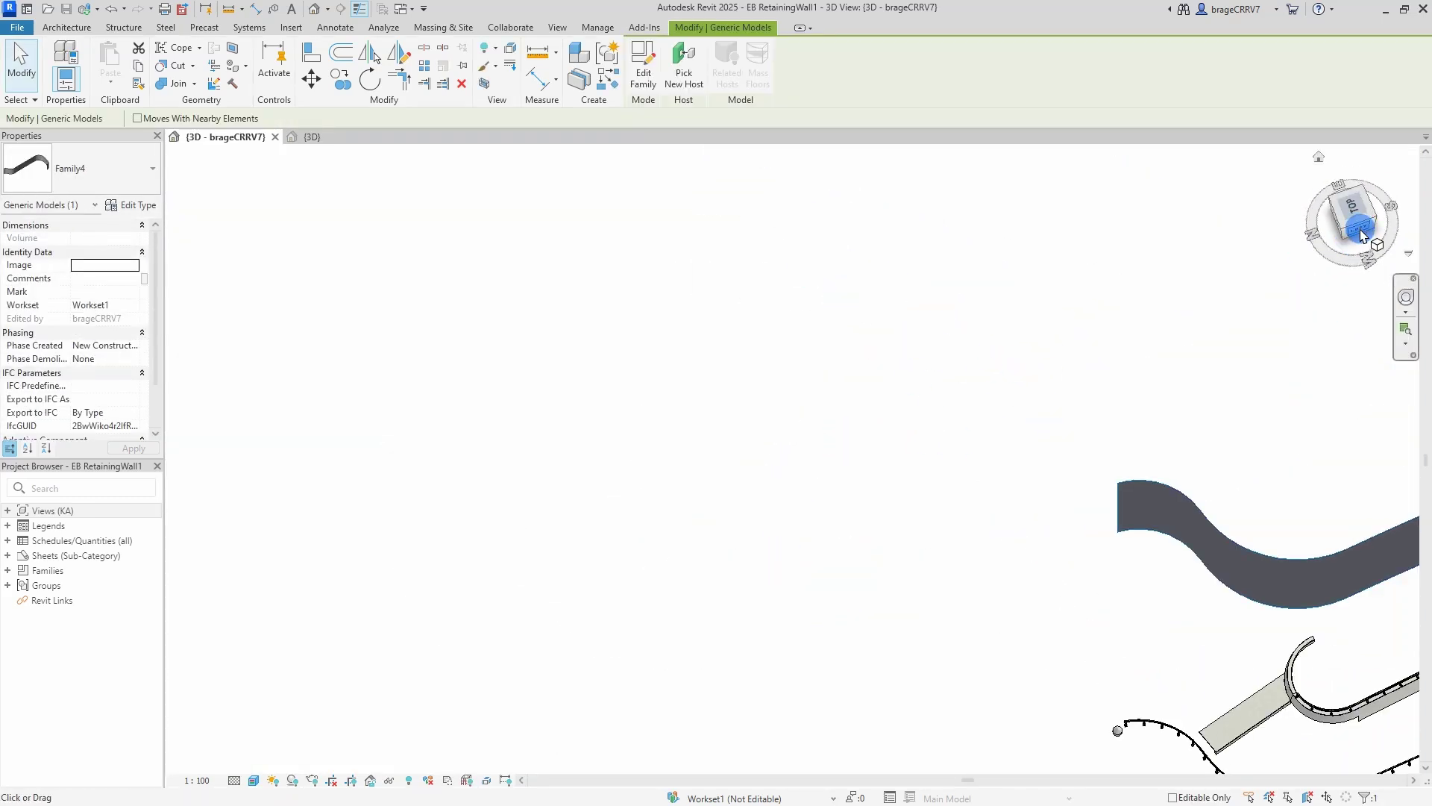
left_click_drag(1362, 234, 675, 510)
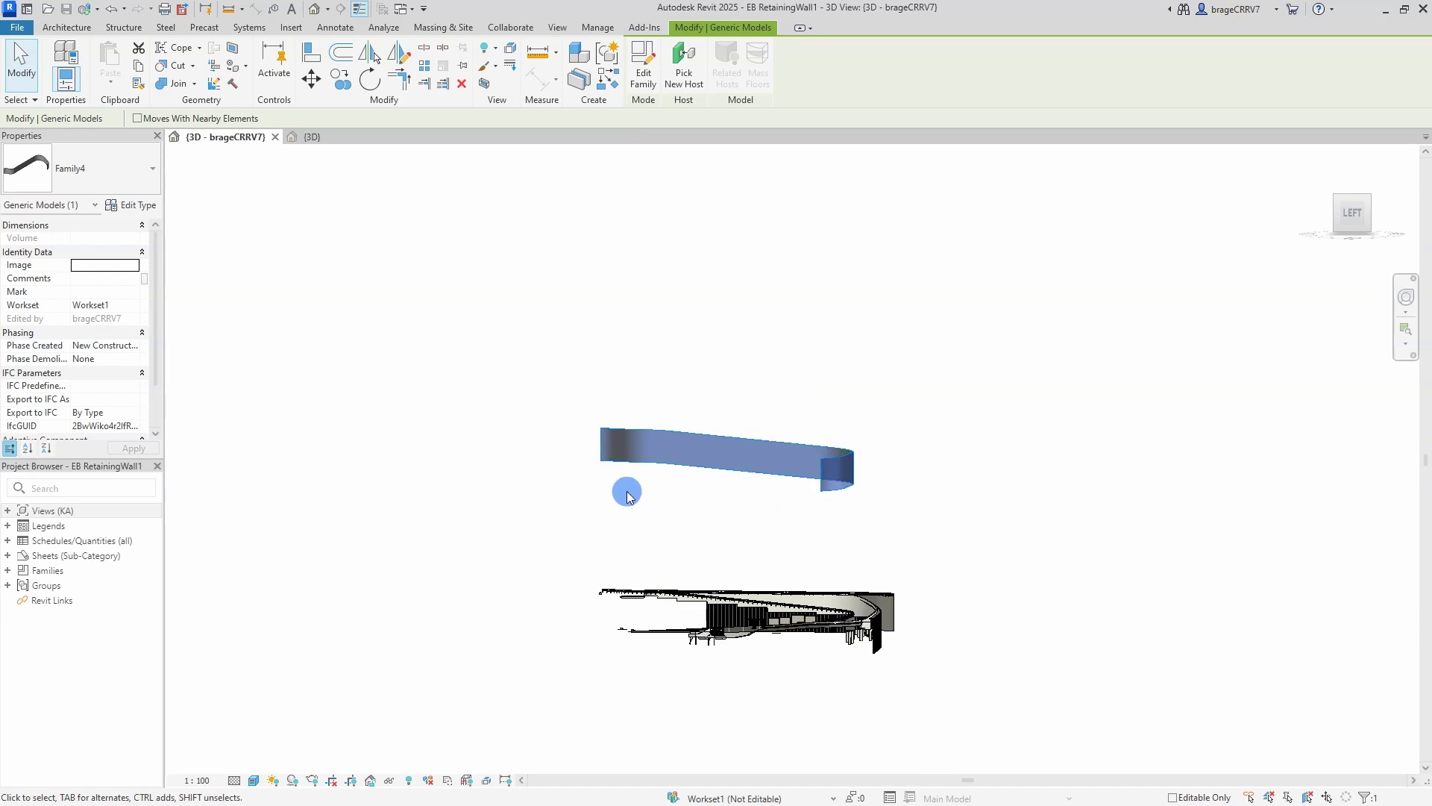
scroll(592, 466, "up", 3)
key("m")
key("v")
scroll(616, 432, "up", 1)
scroll(616, 433, "down", 1)
scroll(622, 619, "up", 2)
scroll(627, 601, "up", 2)
scroll(626, 512, "up", 2)
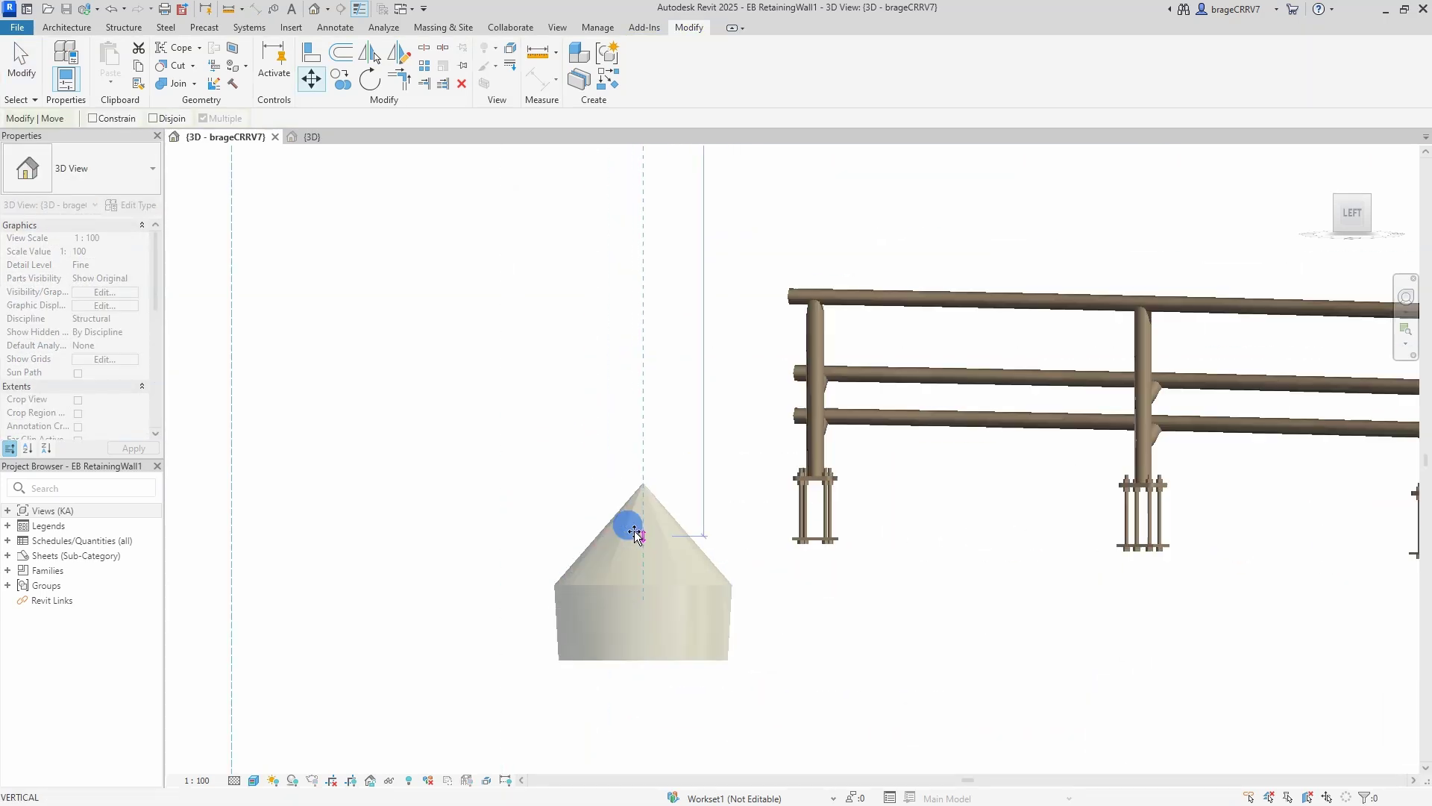
scroll(656, 444, "up", 1)
scroll(657, 444, "up", 1)
scroll(625, 444, "up", 1)
scroll(542, 481, "up", 1)
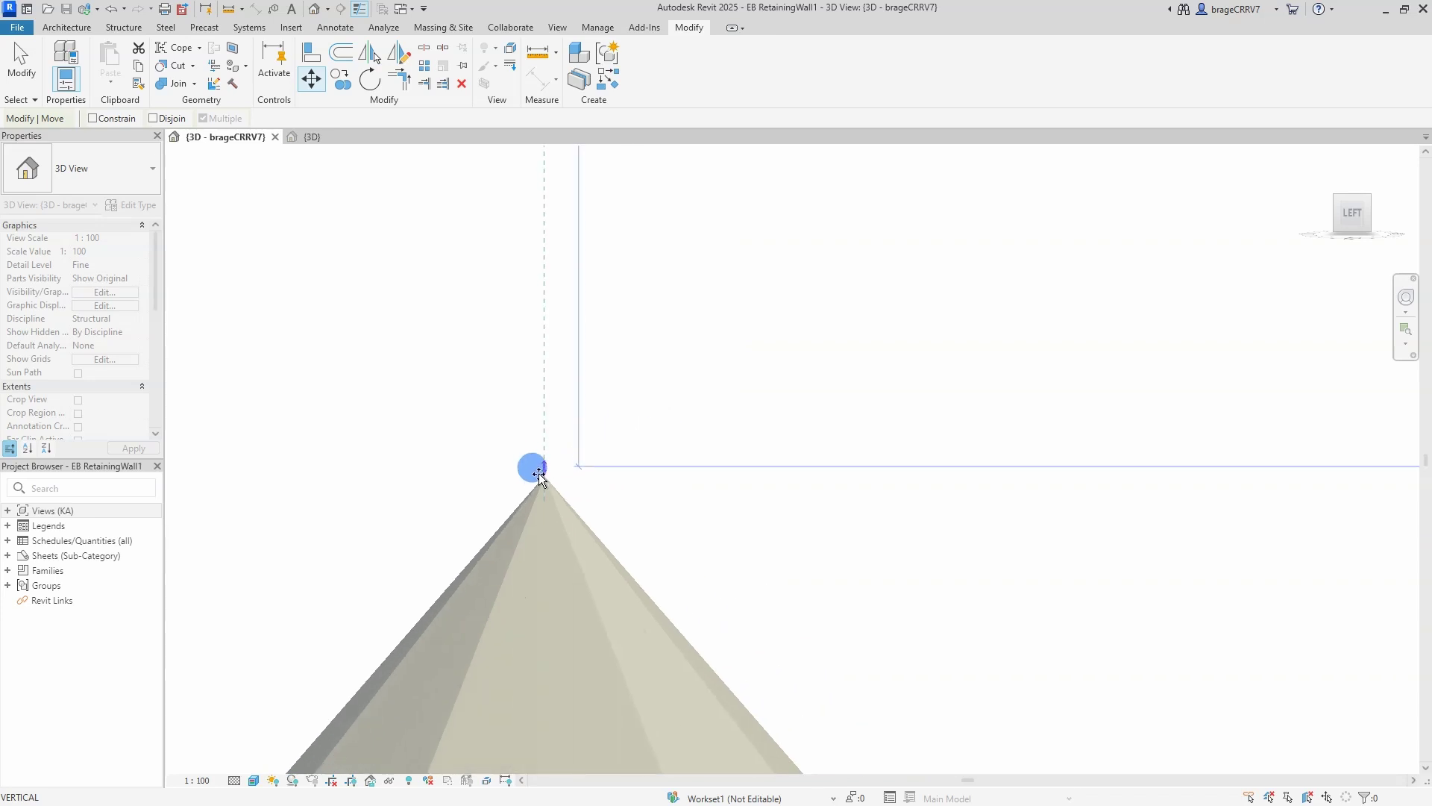
left_click(558, 481)
key("Escape")
scroll(643, 444, "down", 3)
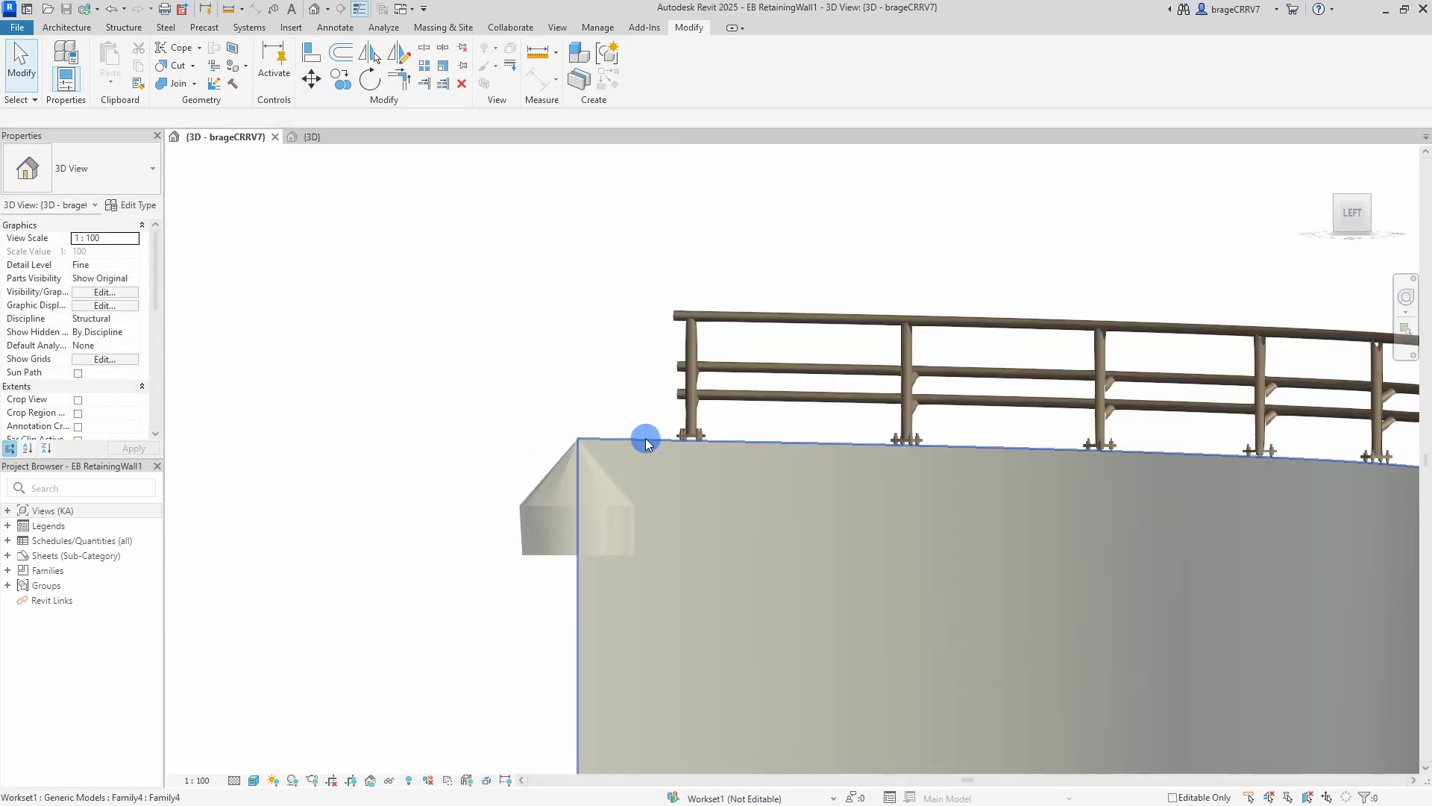
Step: Place a Betong 500 structural wall on the adaptive surface's curved face using Pick Faces
left_click(558, 459)
scroll(560, 370, "down", 3)
mouse_move(559, 361)
middle_mouse_down("shift")
mouse_move(708, 610)
mouse_move(738, 573)
middle_mouse_up("shift")
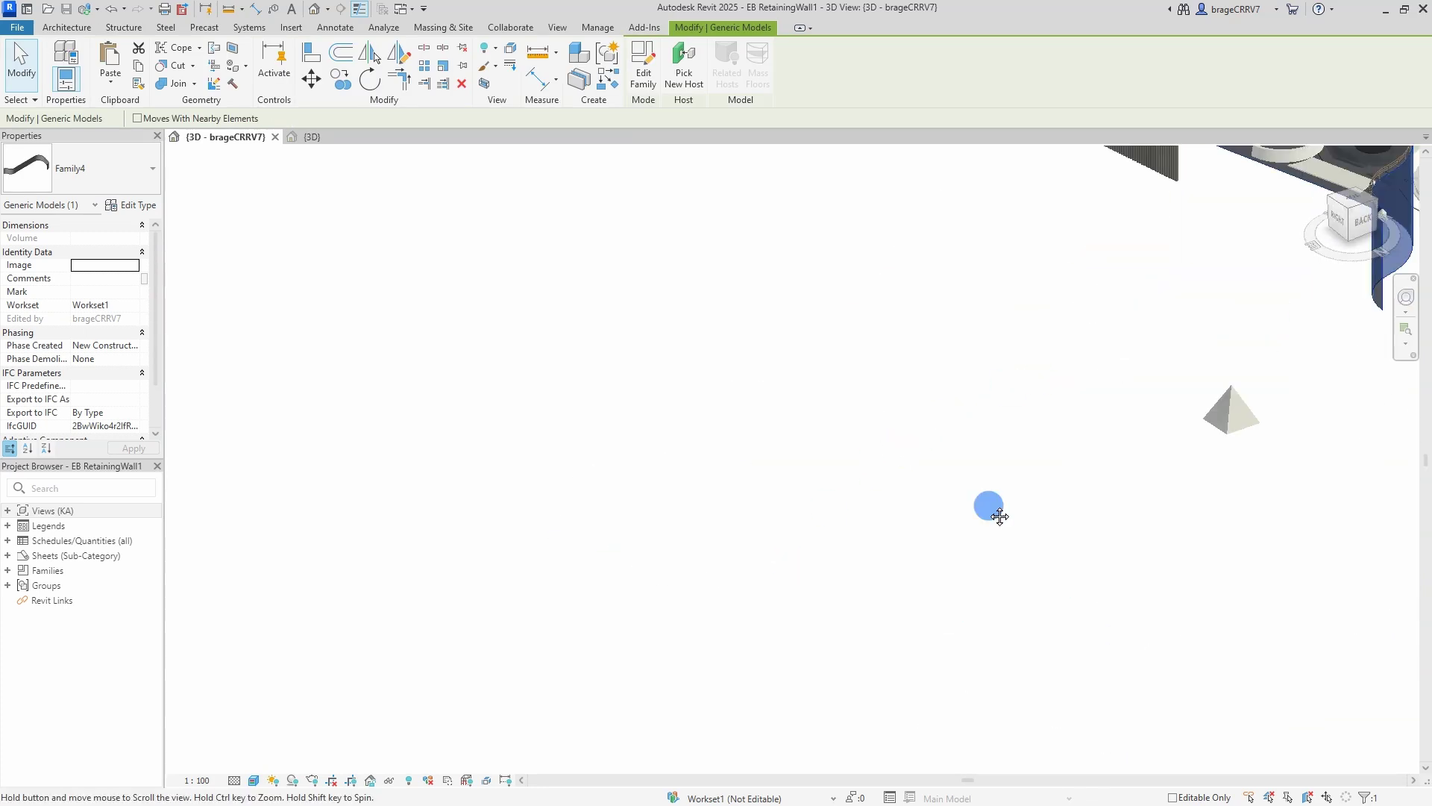
middle_click_drag(996, 512, 1104, 504, "shift")
key("Escape")
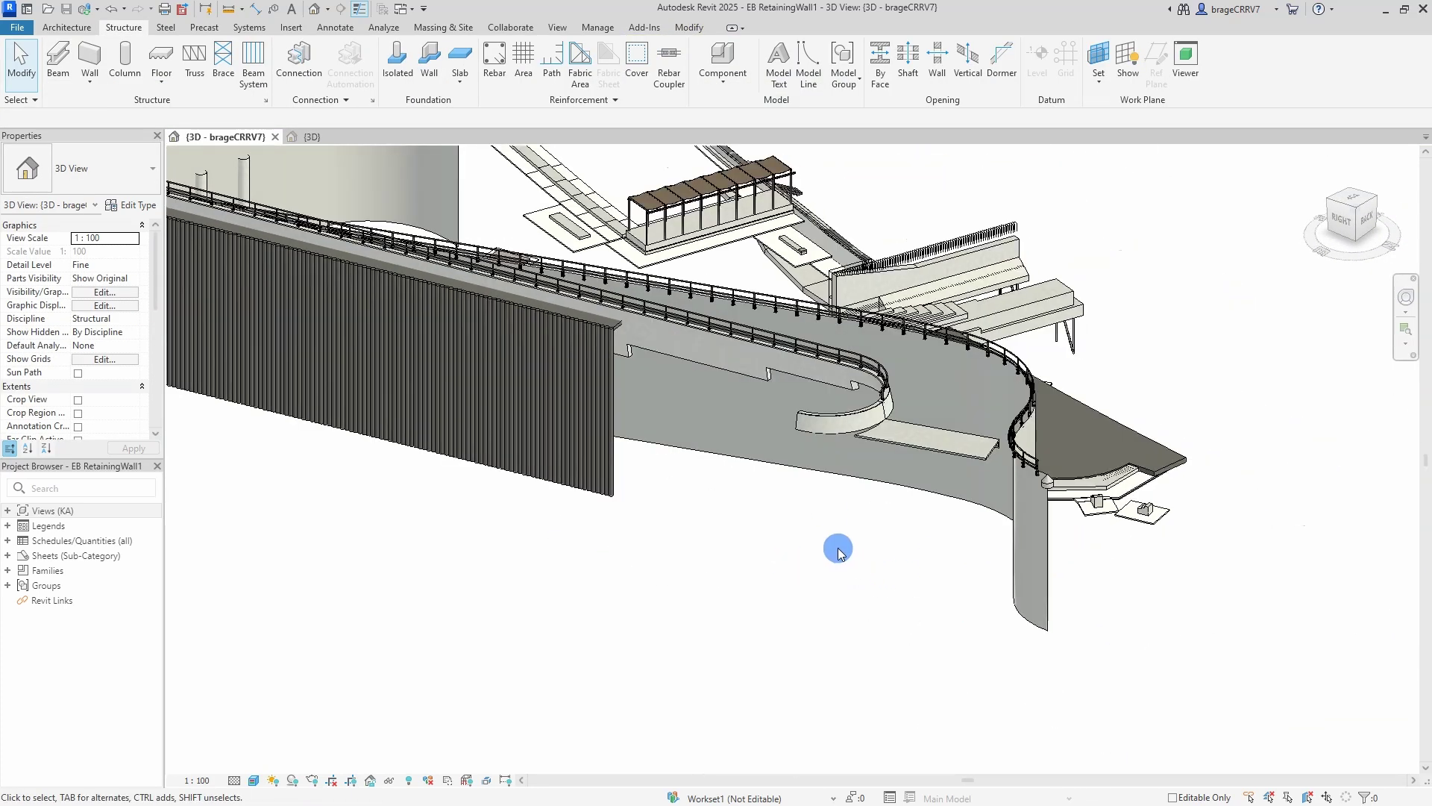
left_click(86, 64)
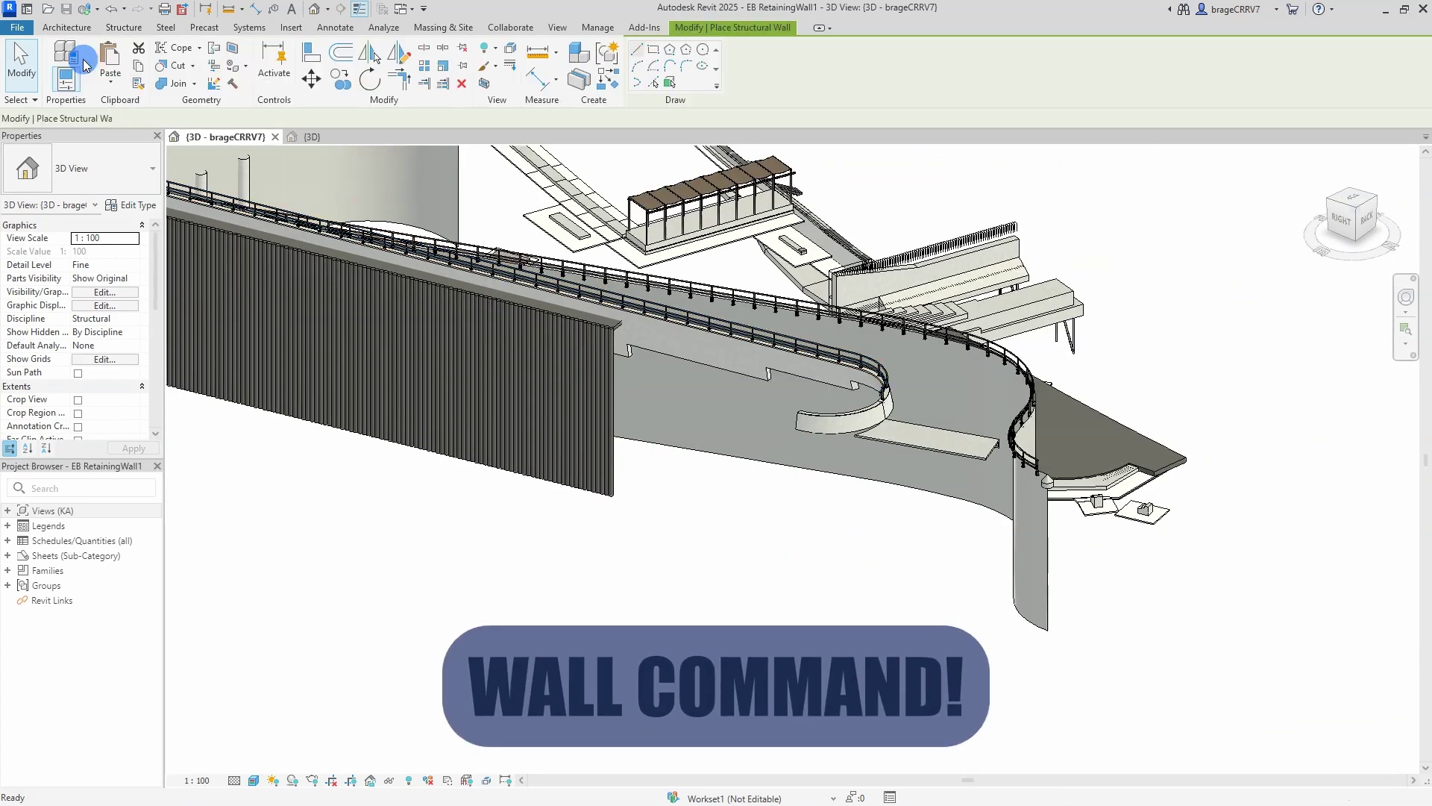
left_click(670, 84)
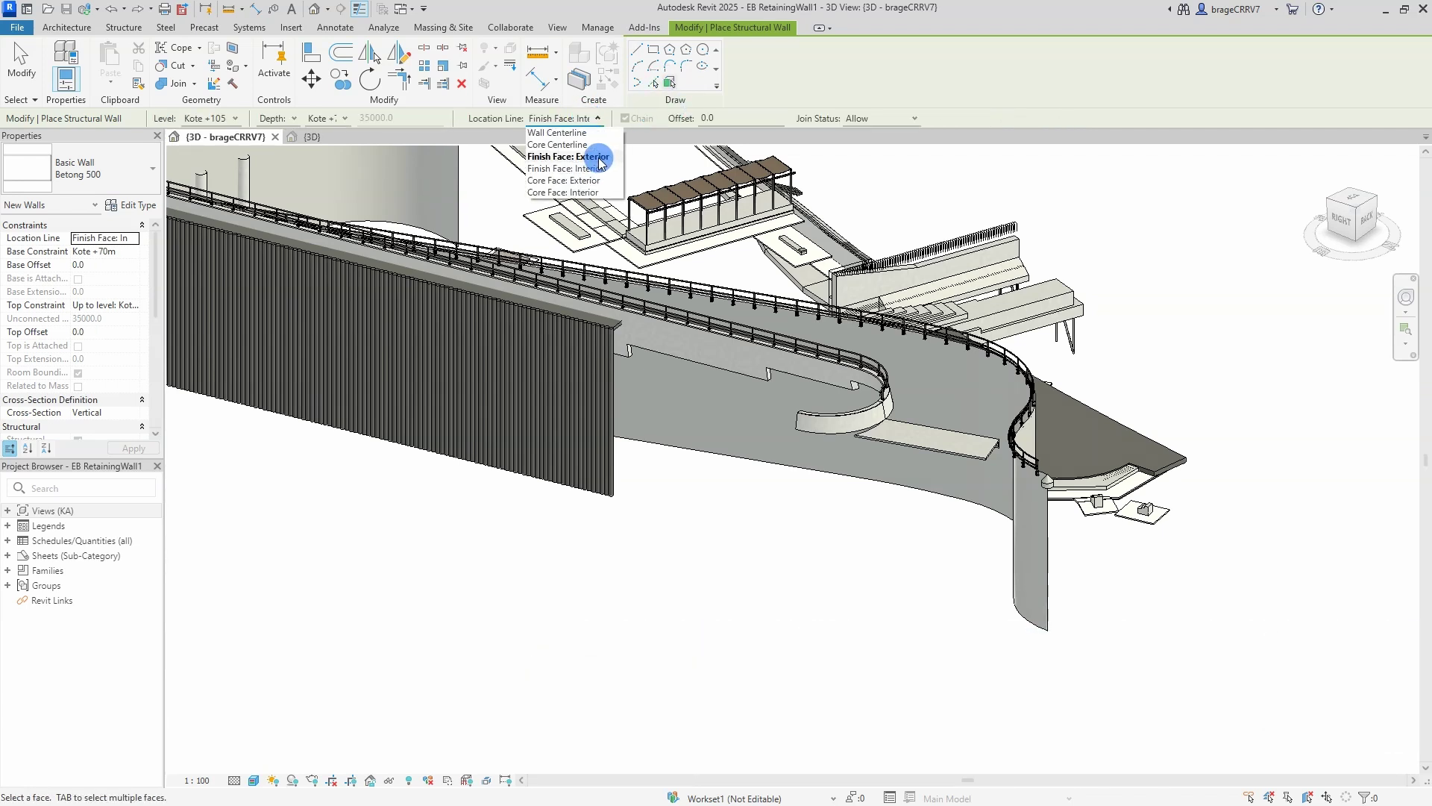
left_click(1049, 544)
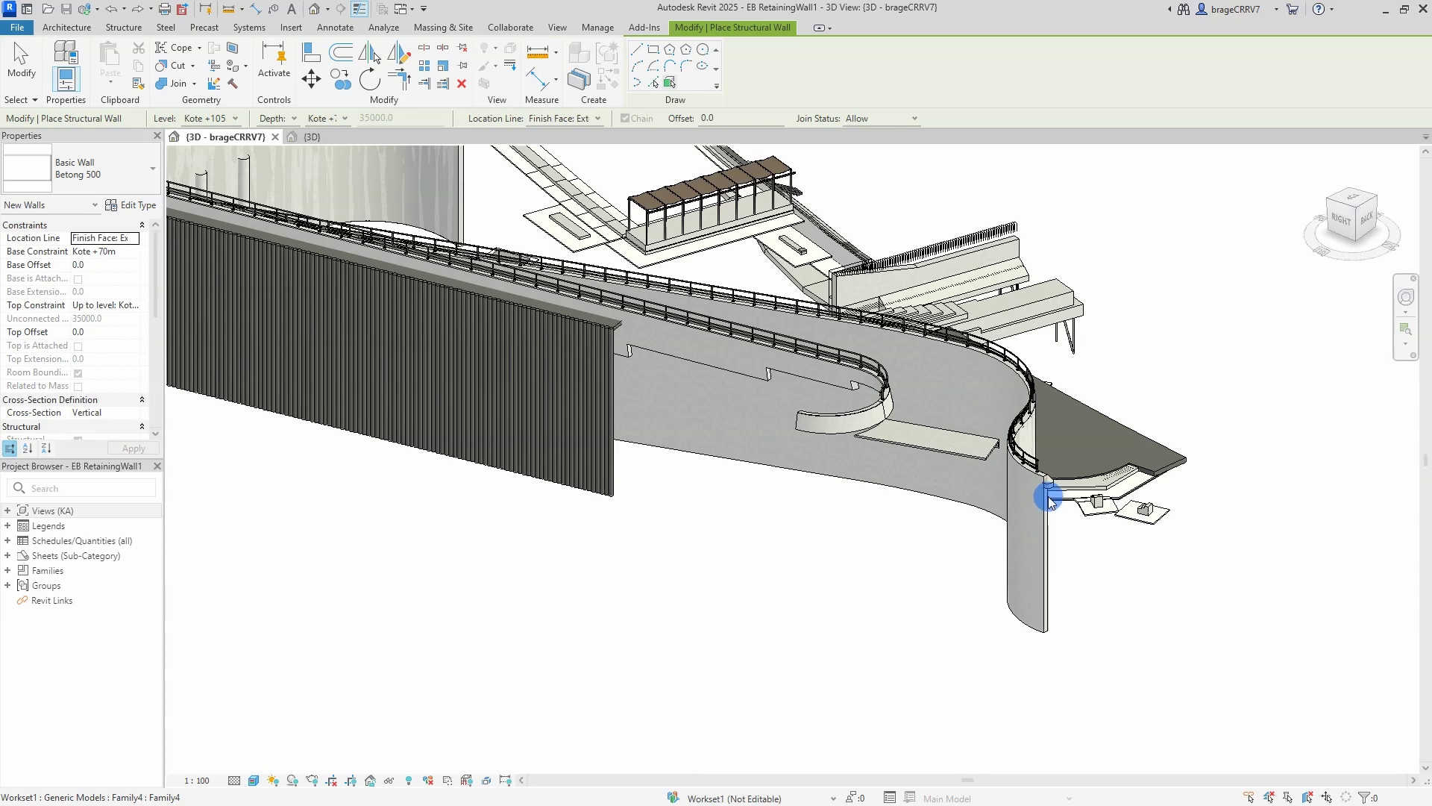
scroll(1048, 500, "up", 5)
key("Escape")
scroll(1049, 500, "down", 5)
mouse_move(1048, 499)
middle_mouse_down("shift")
mouse_move(853, 470)
mouse_move(544, 502)
middle_mouse_up("shift")
scroll(396, 458, "up", 5)
Step: Drag the lofted surface away from the curved concrete wall
key("Escape")
scroll(396, 463, "up", 1)
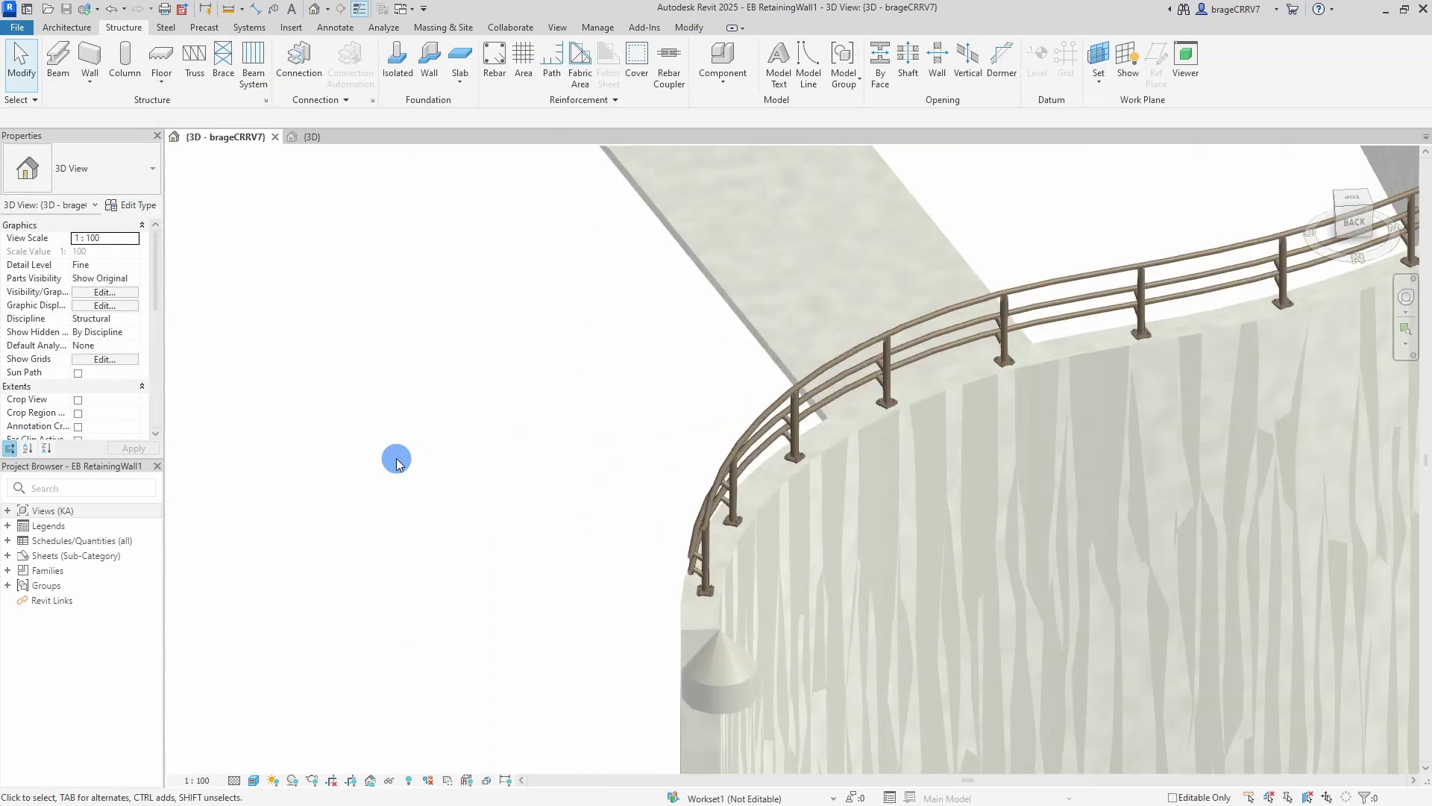
scroll(396, 458, "down", 2)
scroll(480, 590, "down", 5)
left_click(492, 587)
mouse_move(493, 587)
middle_mouse_down("shift")
mouse_move(580, 636)
mouse_move(383, 592)
middle_mouse_up("shift")
left_click(346, 502)
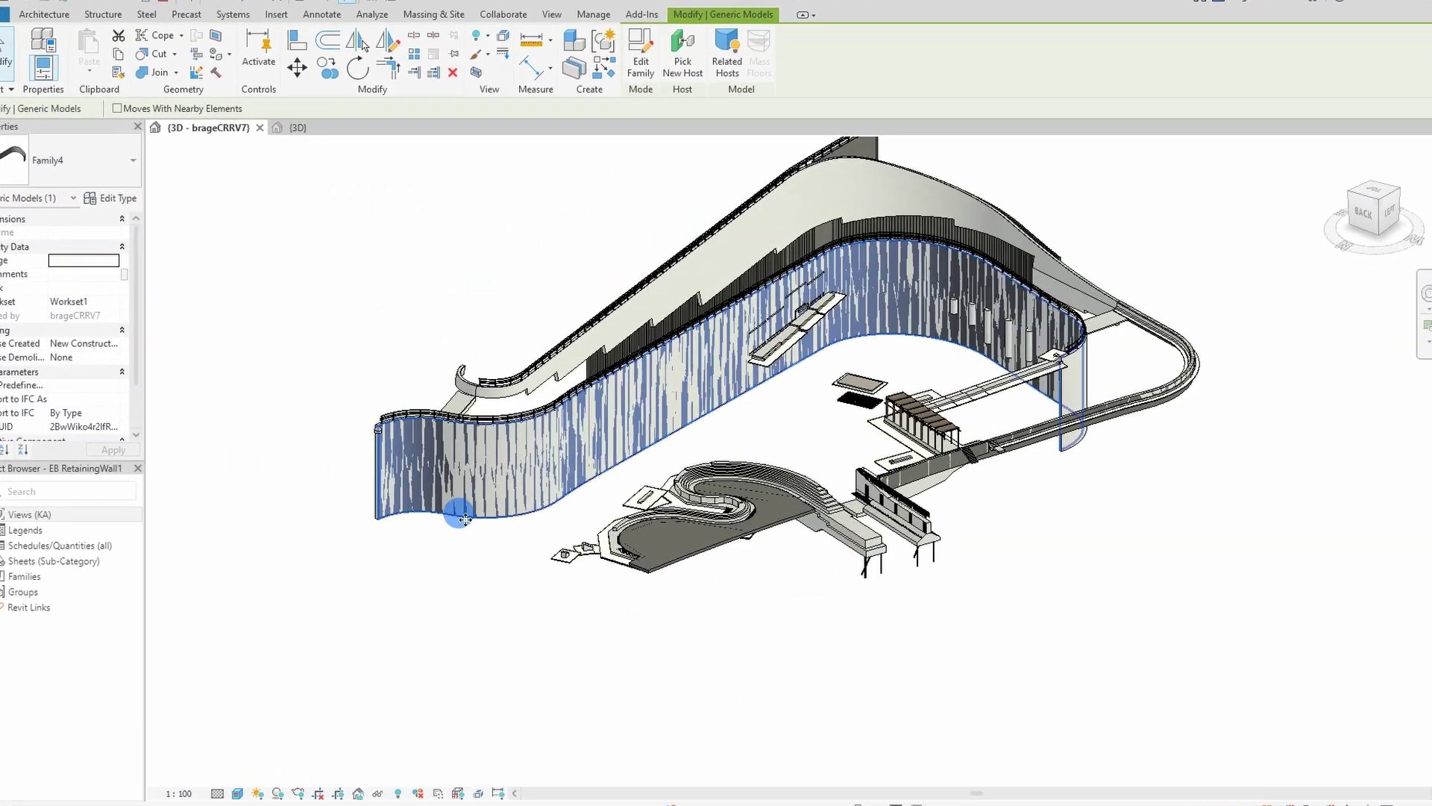
left_click_drag(457, 505, 872, 716)
left_click(582, 661)
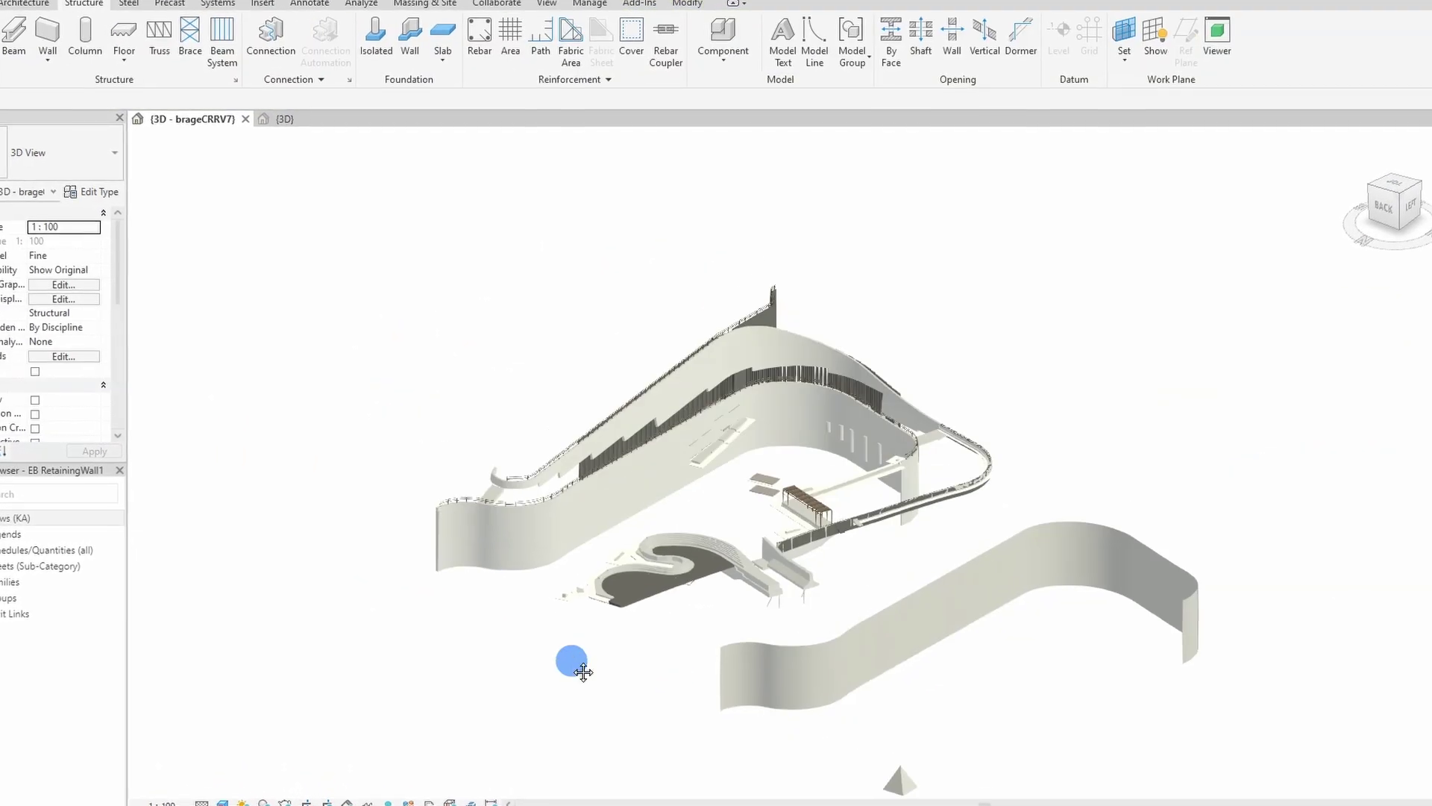
Step: Delete the concrete wall, then undo to restore it
middle_click_drag(554, 643, 505, 563, "shift")
left_click(505, 562)
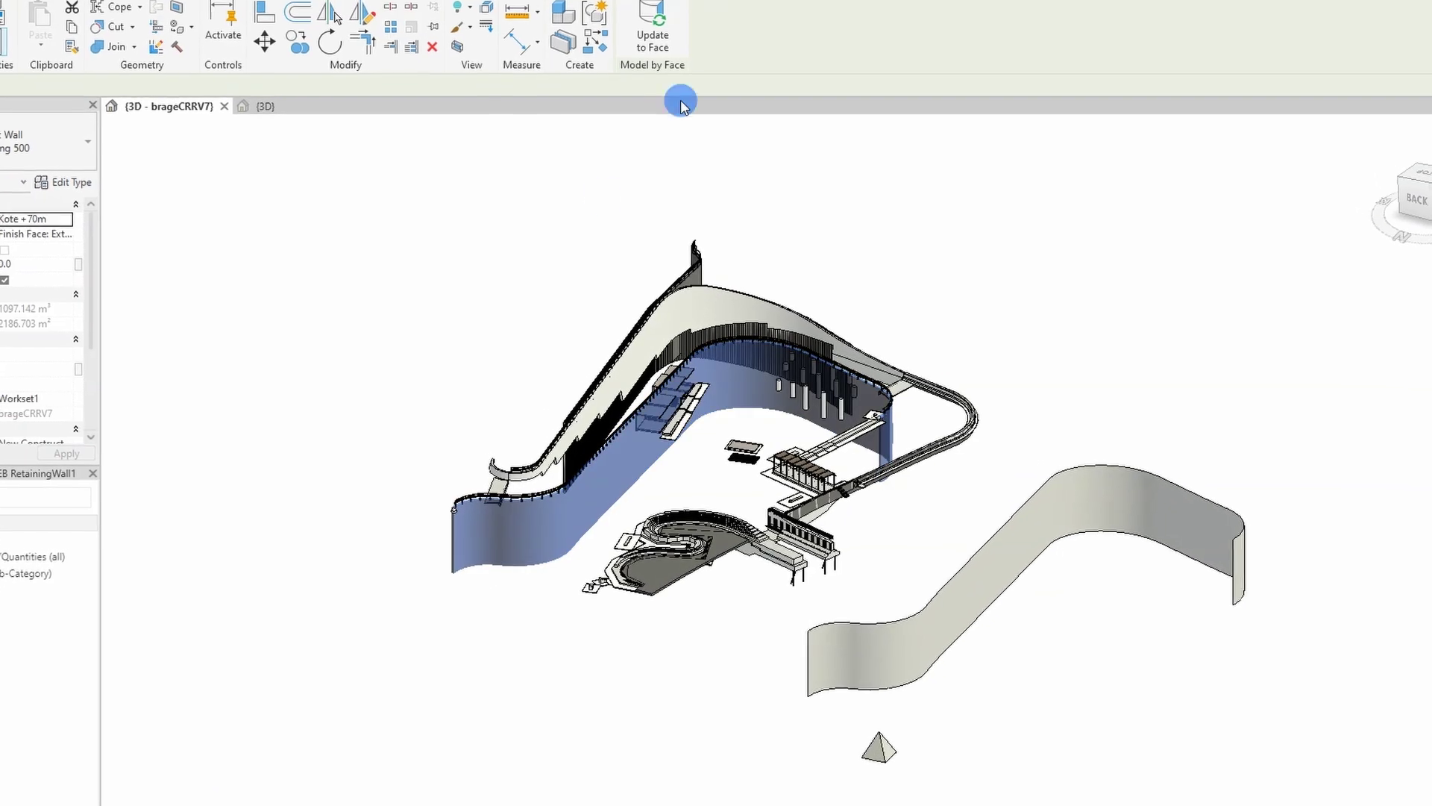
key("Delete")
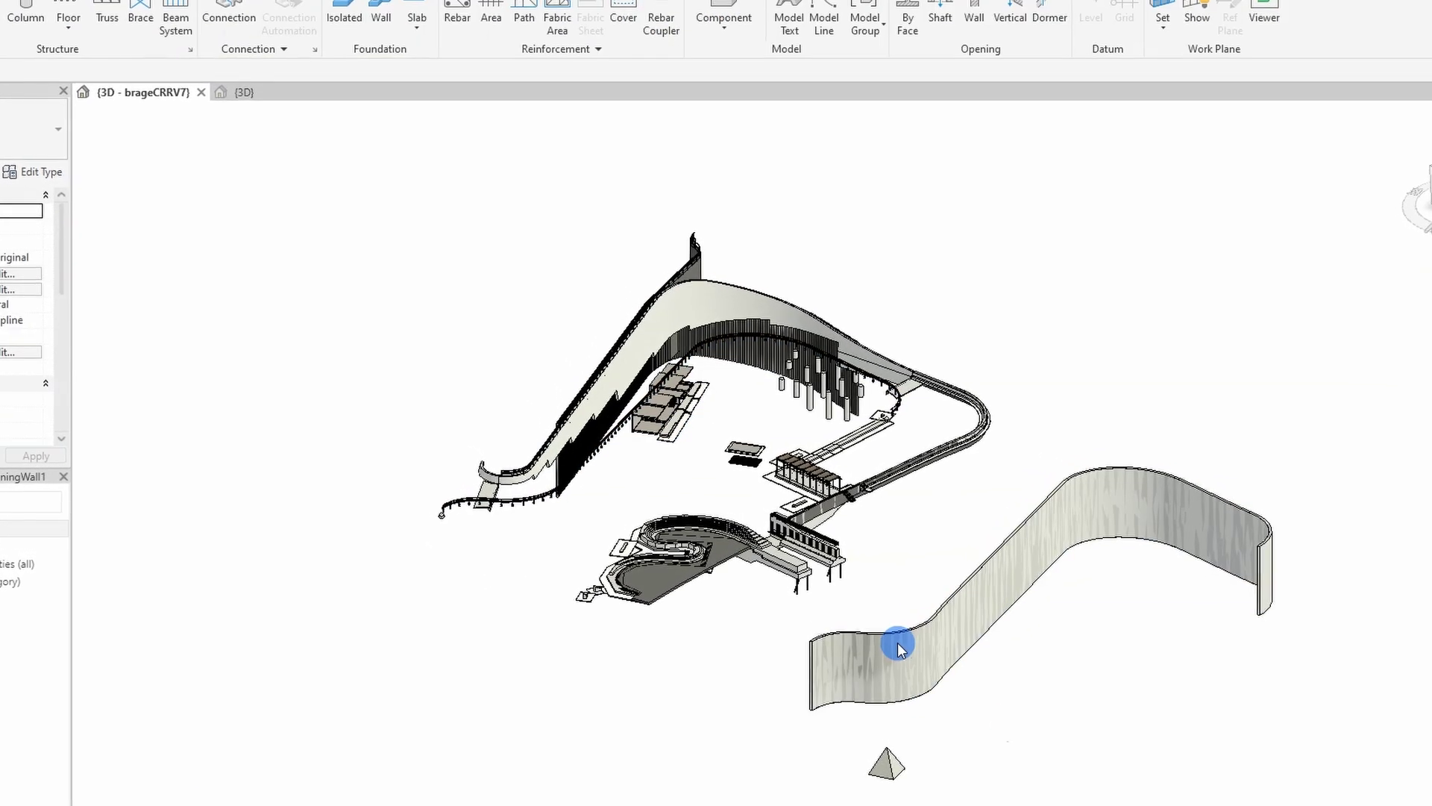
key("ctrl+z")
scroll(475, 543, "up", 3)
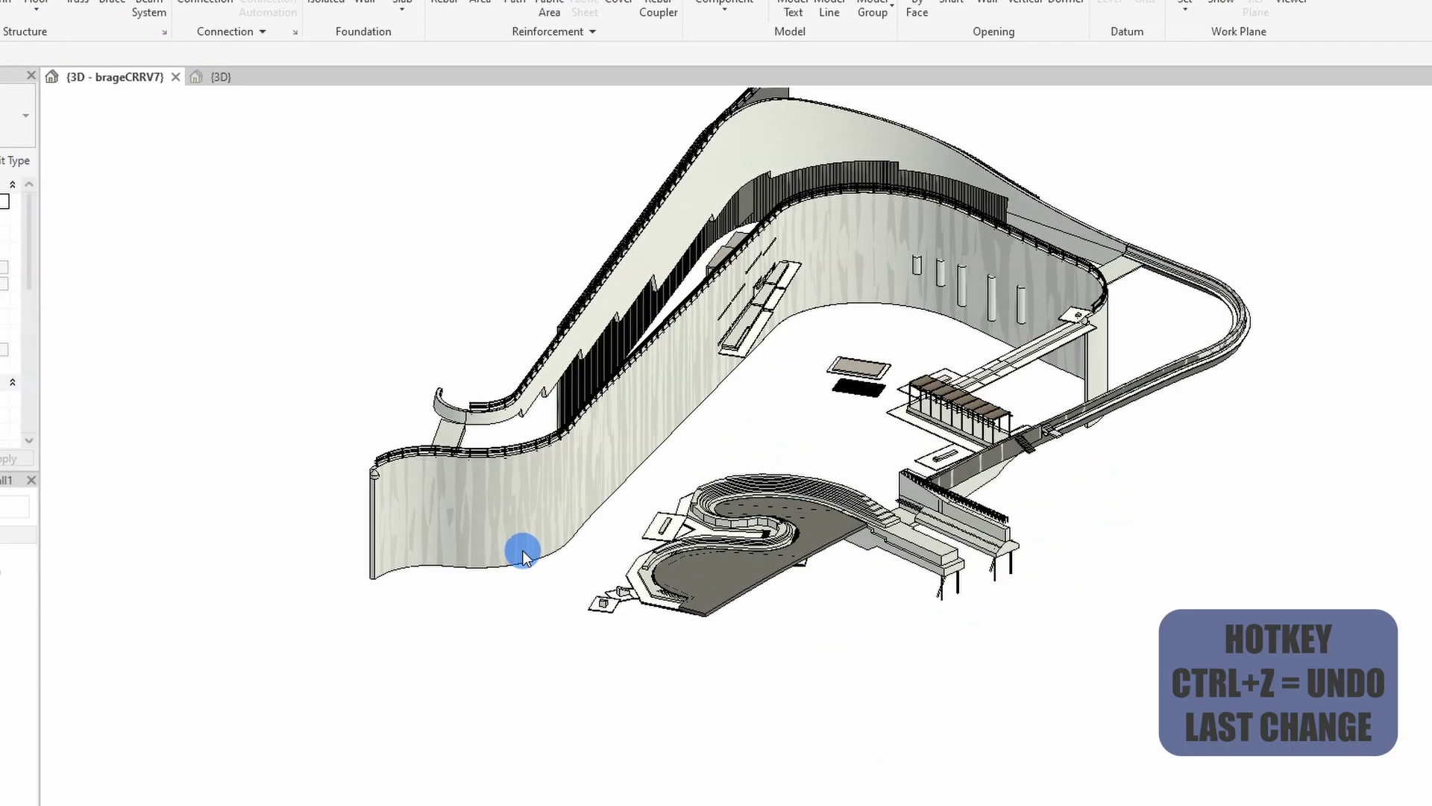
left_click(439, 527)
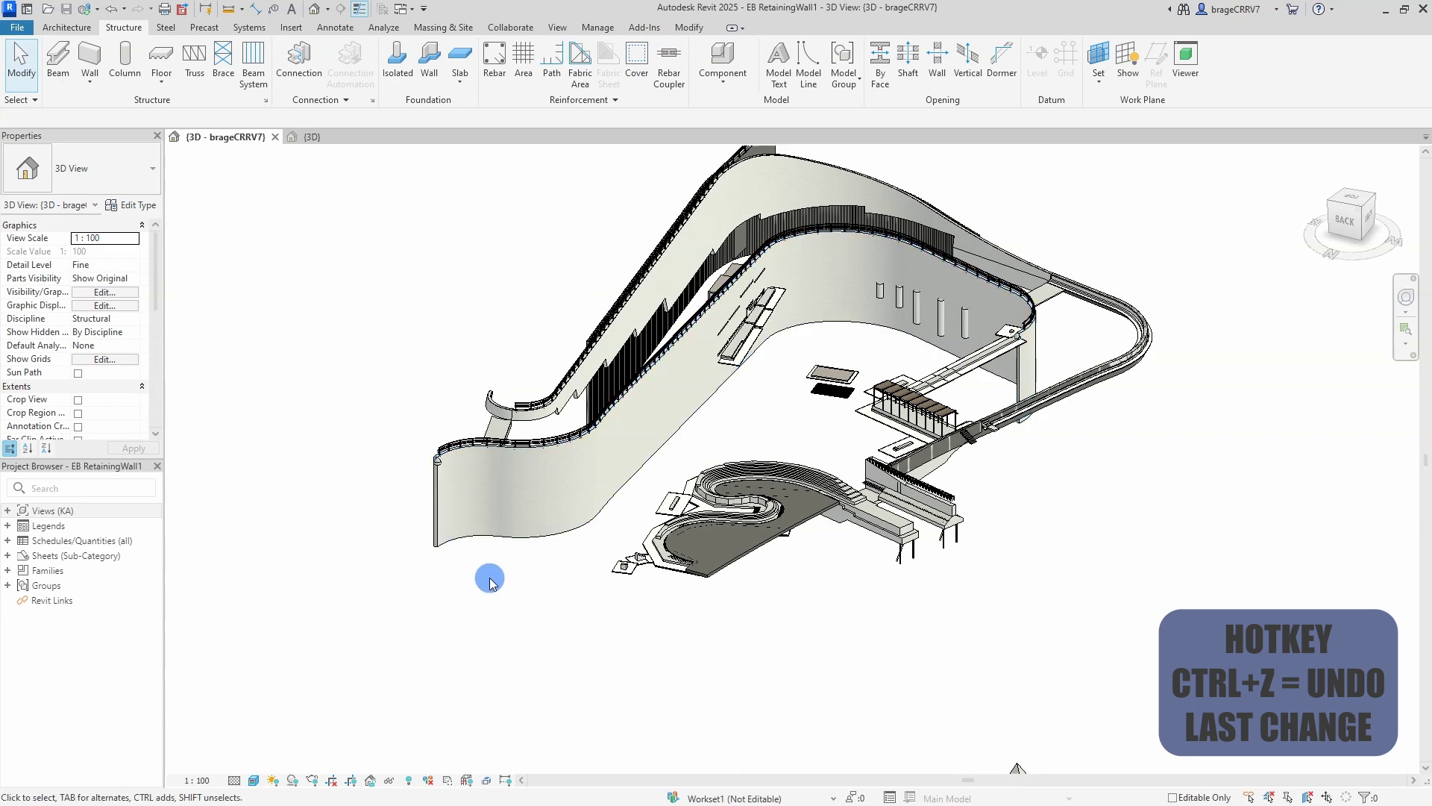
middle_click_drag(490, 582, 515, 572, "shift")
Step: Reveal hidden elements and unhide the toposolid
left_click(407, 779)
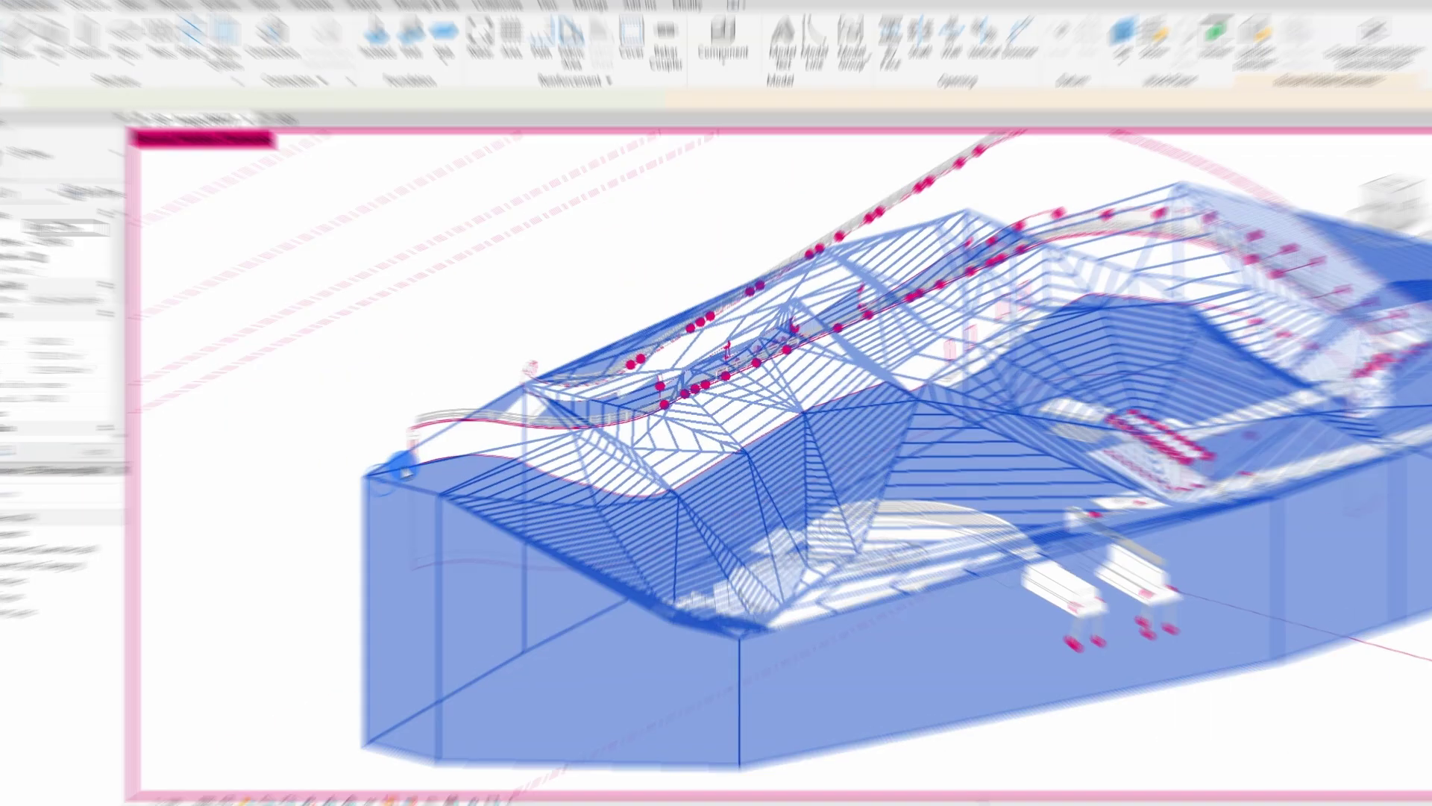
right_click(404, 326)
left_click(571, 430)
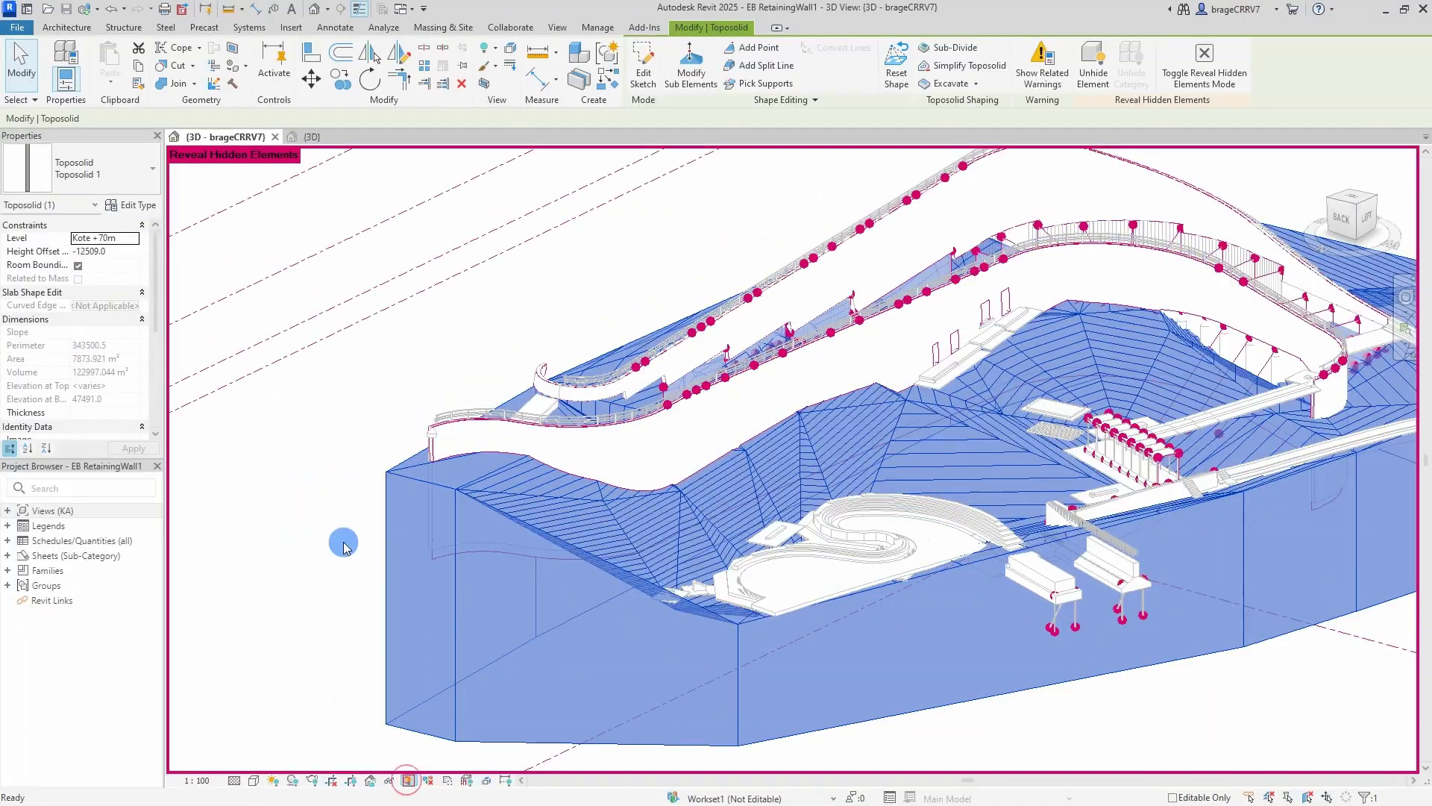
key("r")
key("h")
Step: Cut the curved concrete wall's geometry with the toposolid
mouse_move(337, 533)
middle_mouse_down("shift")
mouse_move(378, 520)
mouse_move(321, 199)
middle_mouse_up("shift")
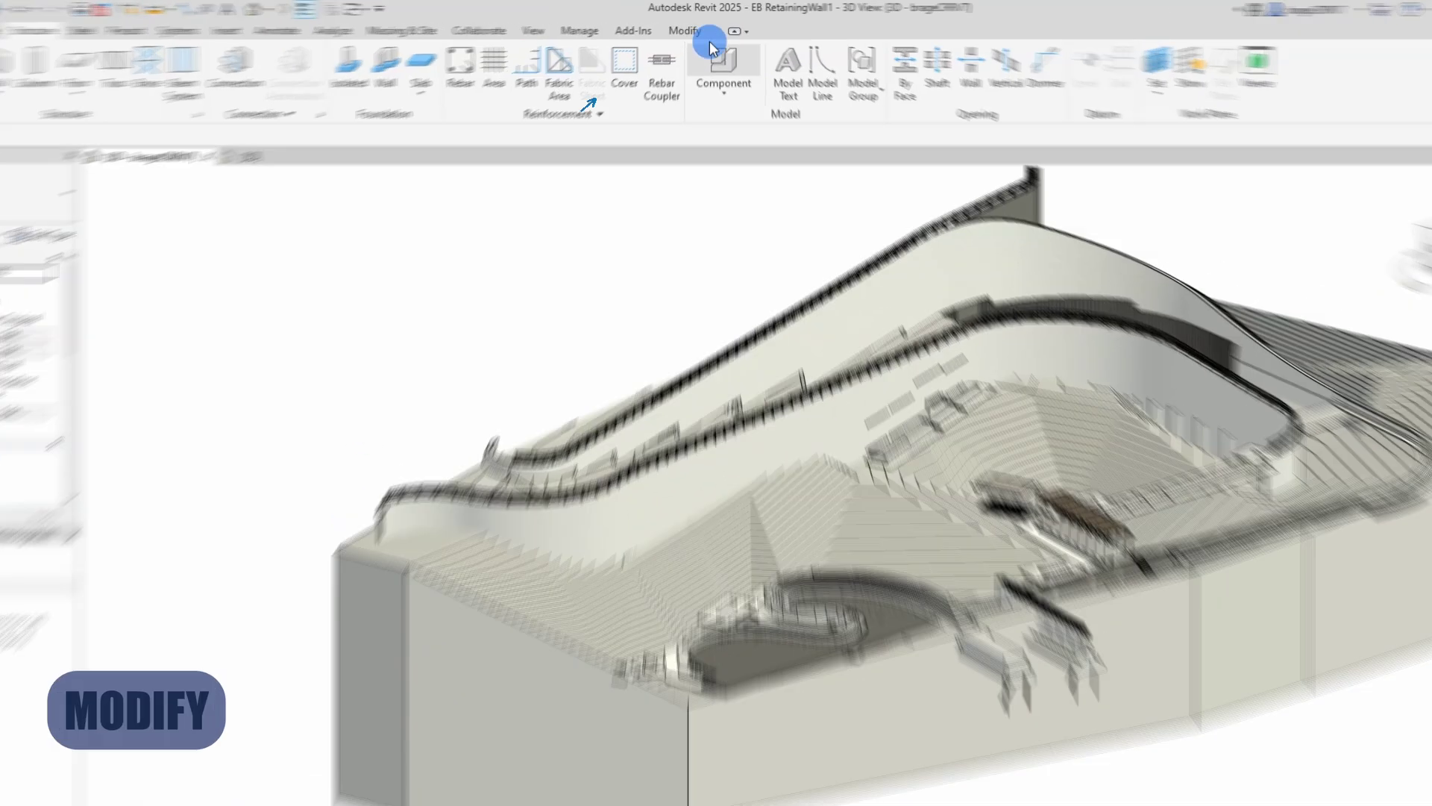
left_click(690, 27)
left_click(157, 65)
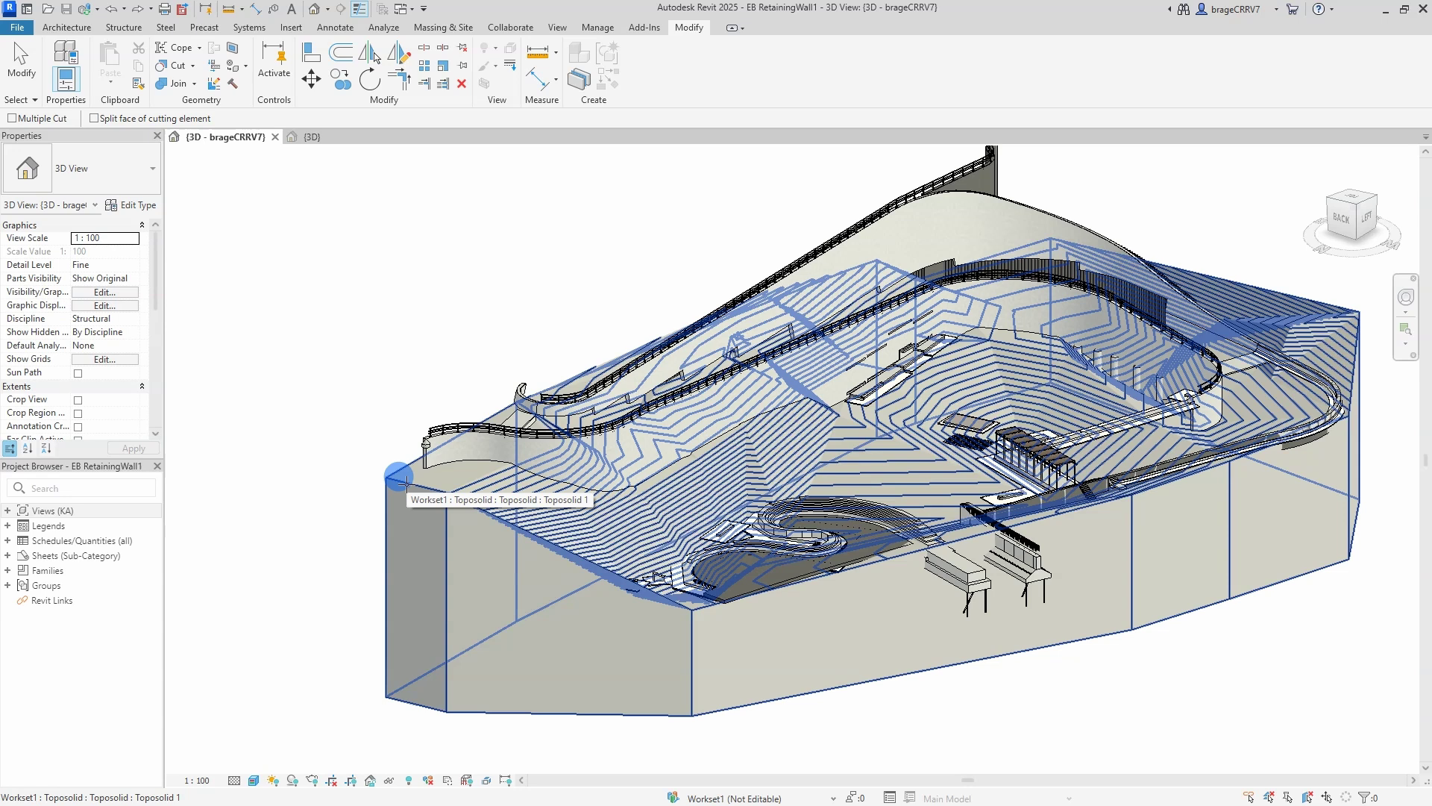
key("Escape")
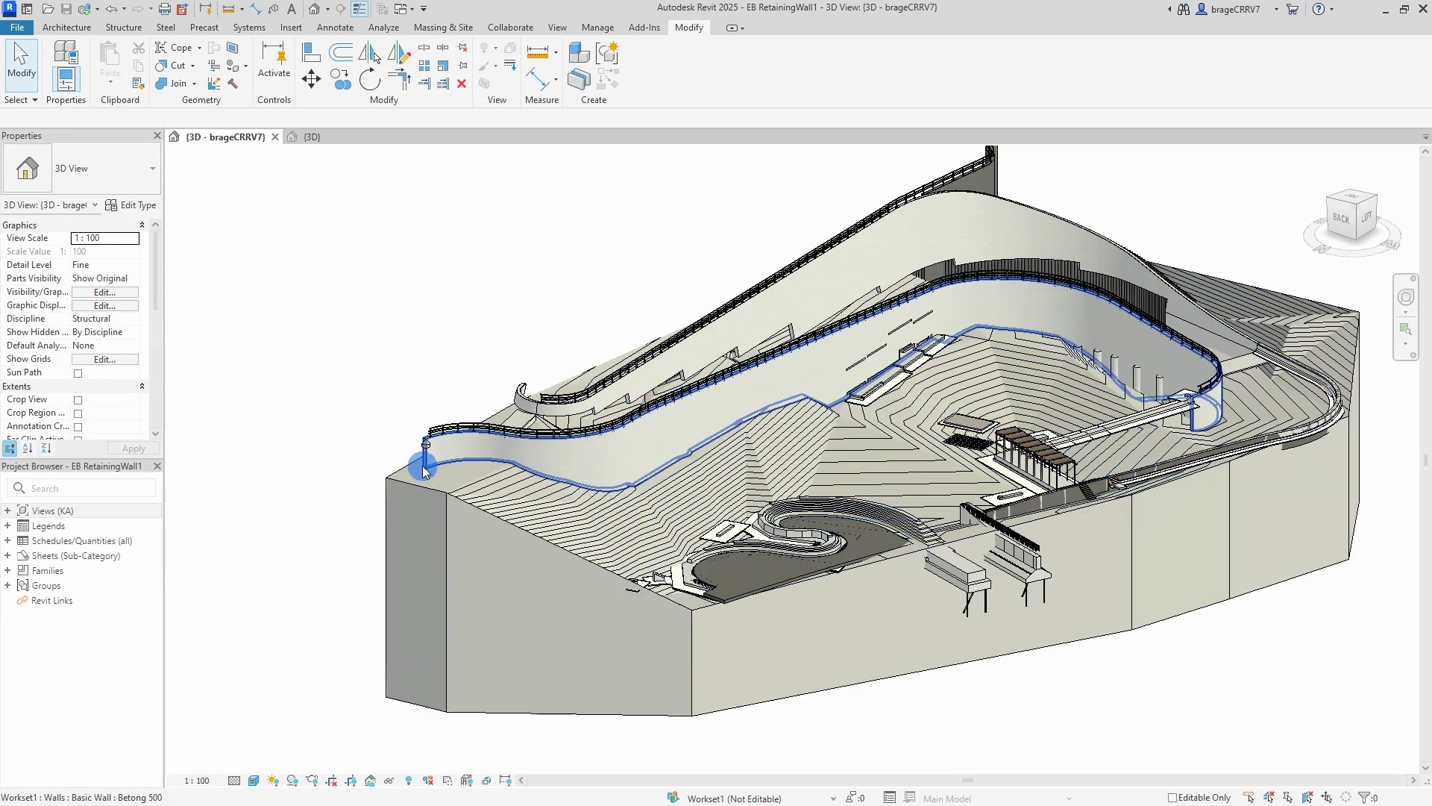
Step: Hide the toposolid and temporarily isolate the trimmed Betong 500 wall (EH, HI)
left_click(418, 484)
key("h")
key("h")
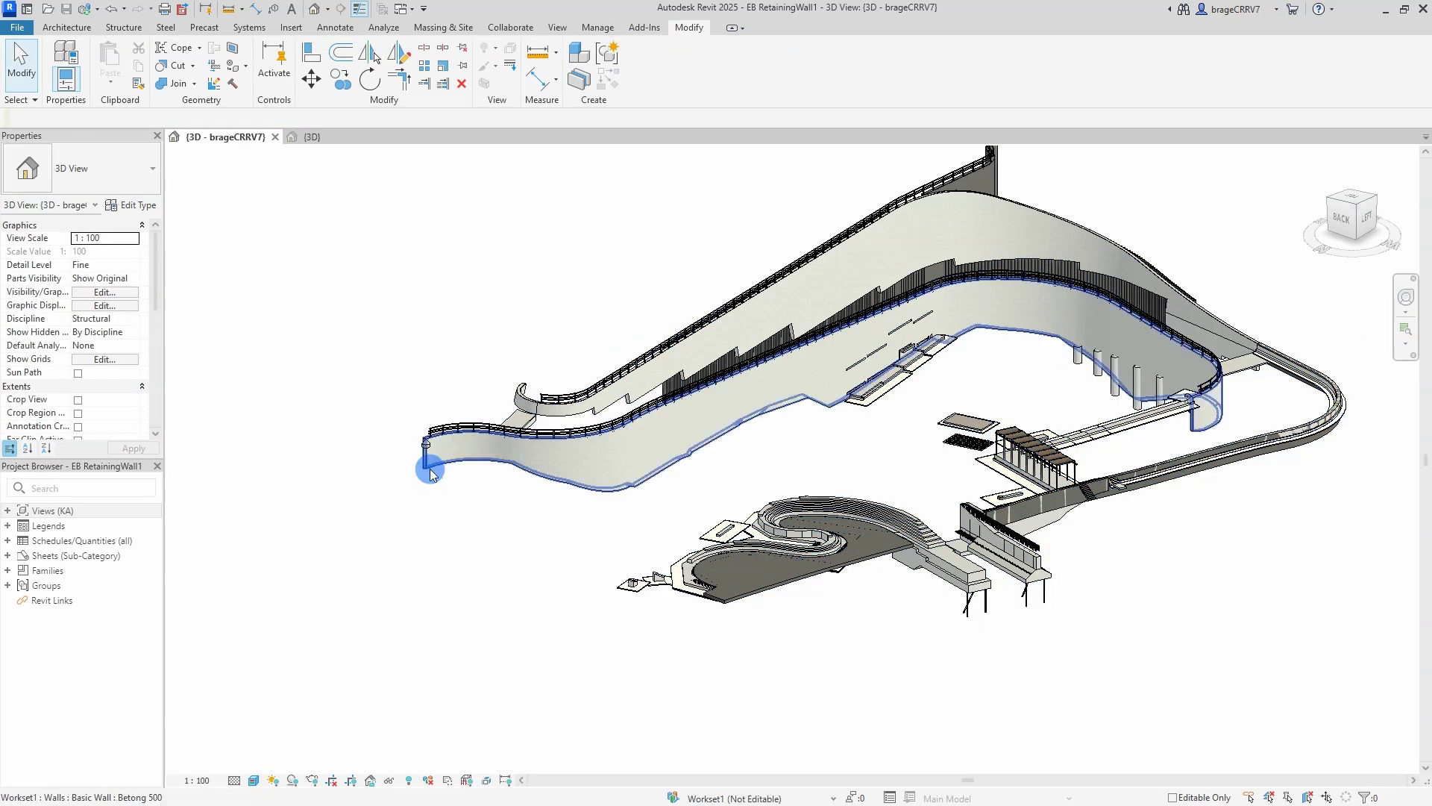
left_click(430, 469)
key("h")
key("i")
Step: Reset the temporary isolation with HR, then isolate the Betong 500 wall again with HI
left_click(582, 590)
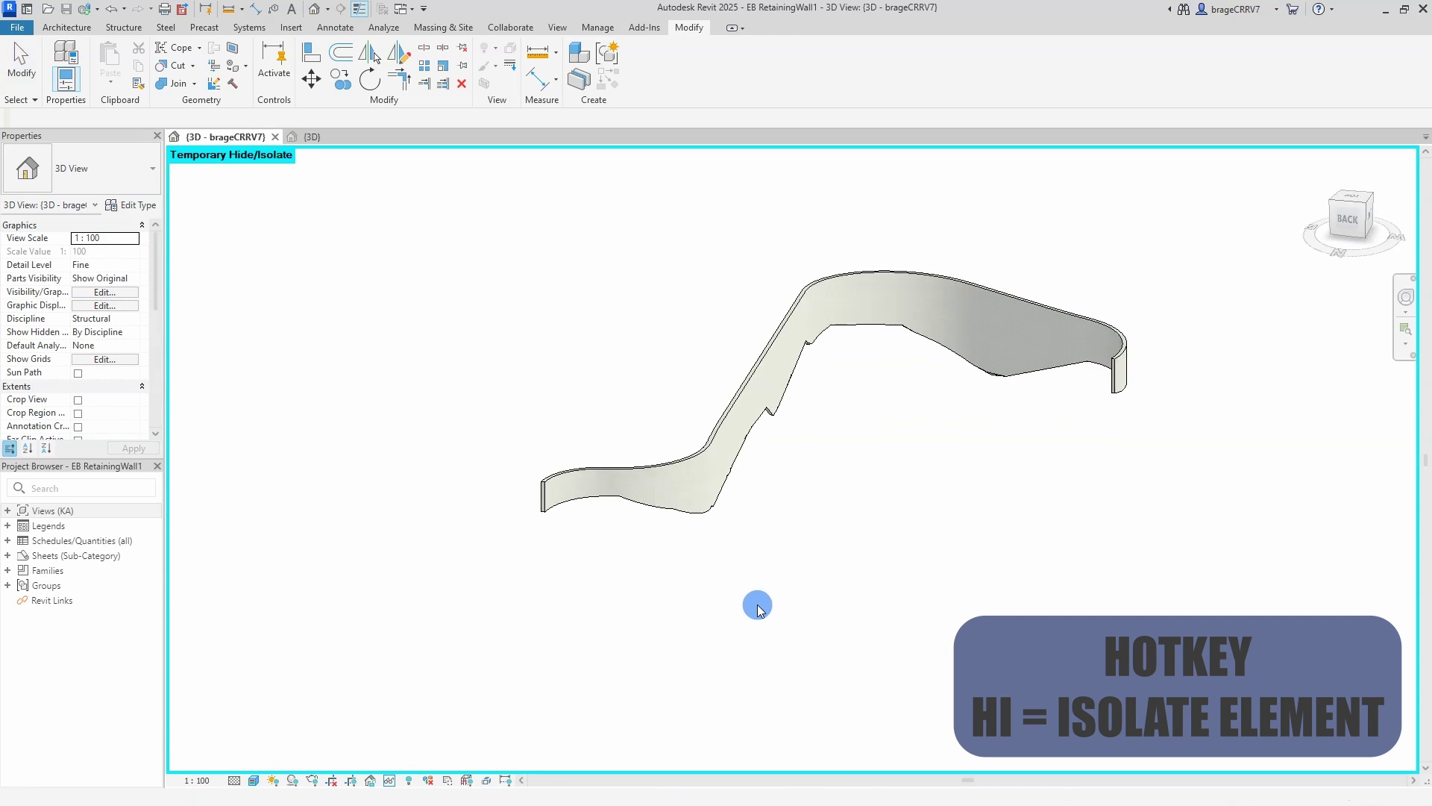
key("h")
key("r")
left_click(677, 477)
mouse_move(639, 579)
middle_mouse_down("shift")
mouse_move(594, 595)
mouse_move(559, 496)
middle_mouse_up("shift")
left_click(559, 496)
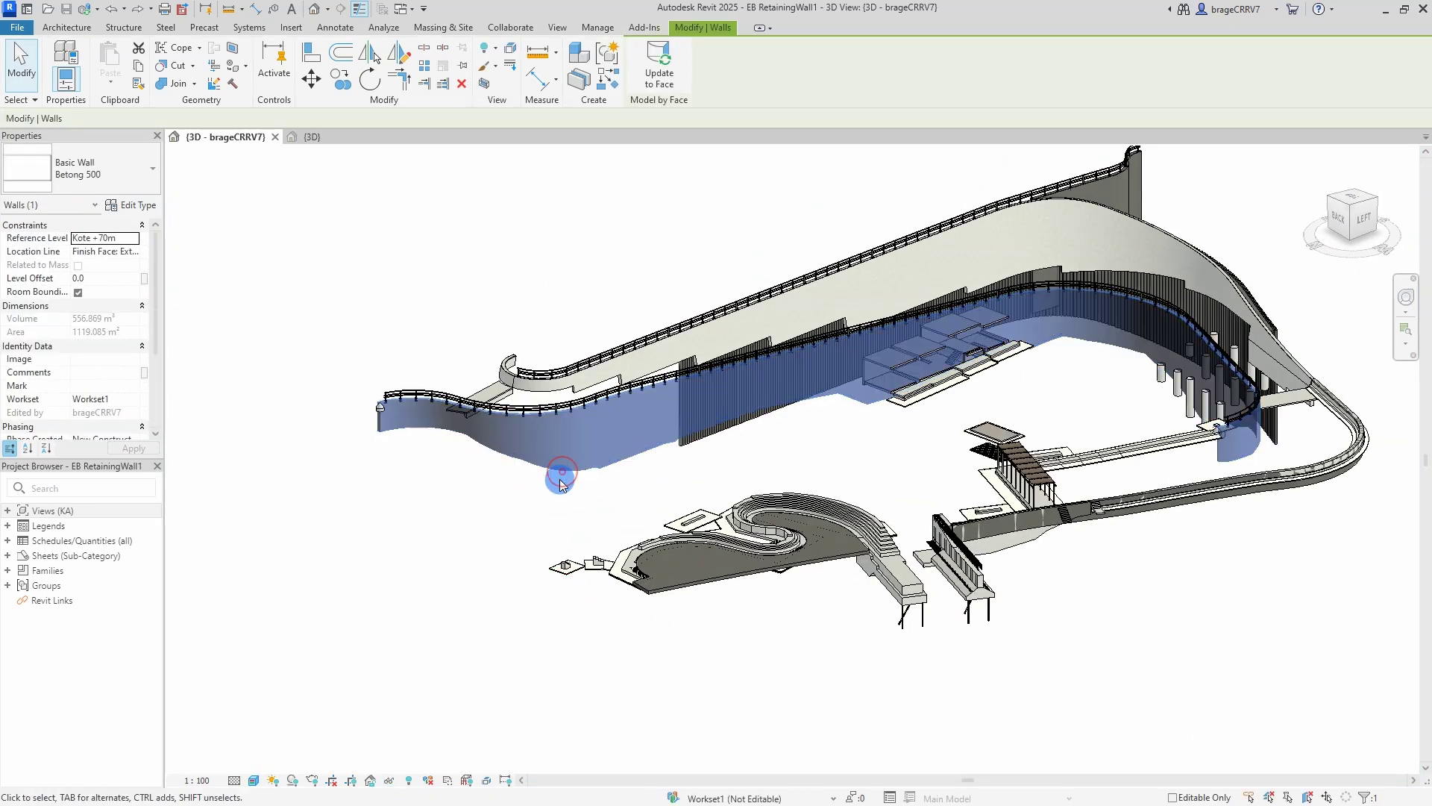
key("h")
key("i")
Step: End the temporary isolation with HR to restore the full model around the wall
left_click(559, 509)
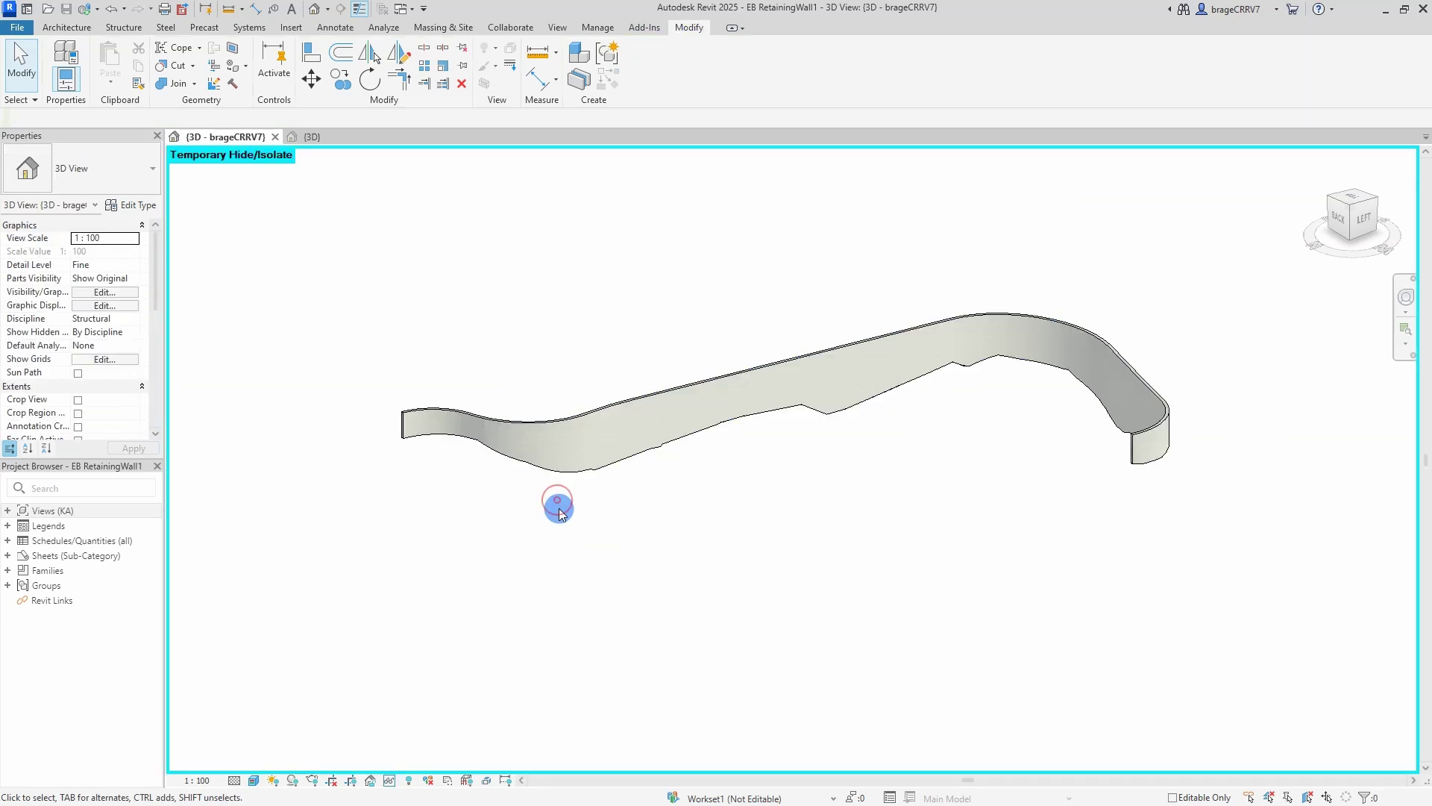
key("h")
key("r")
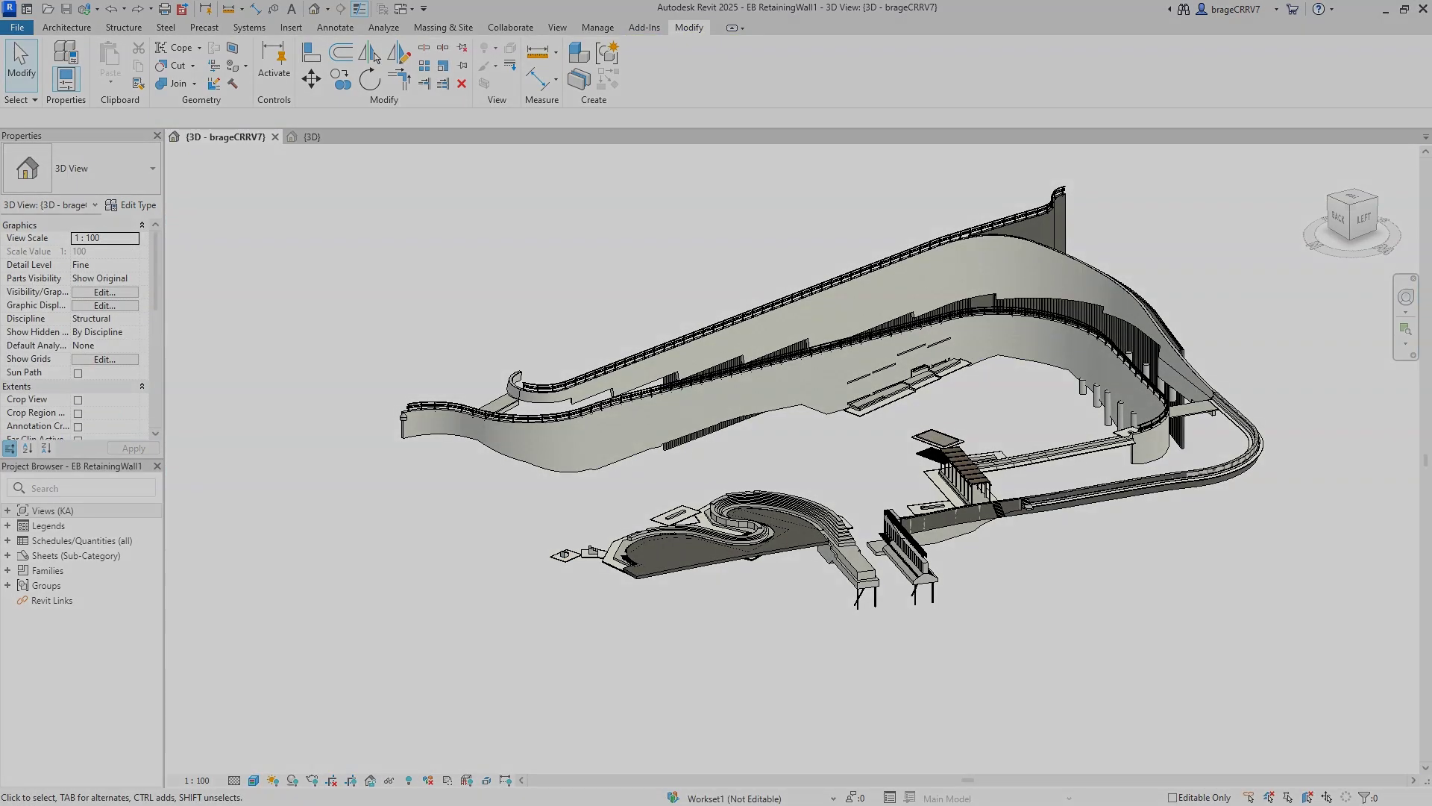